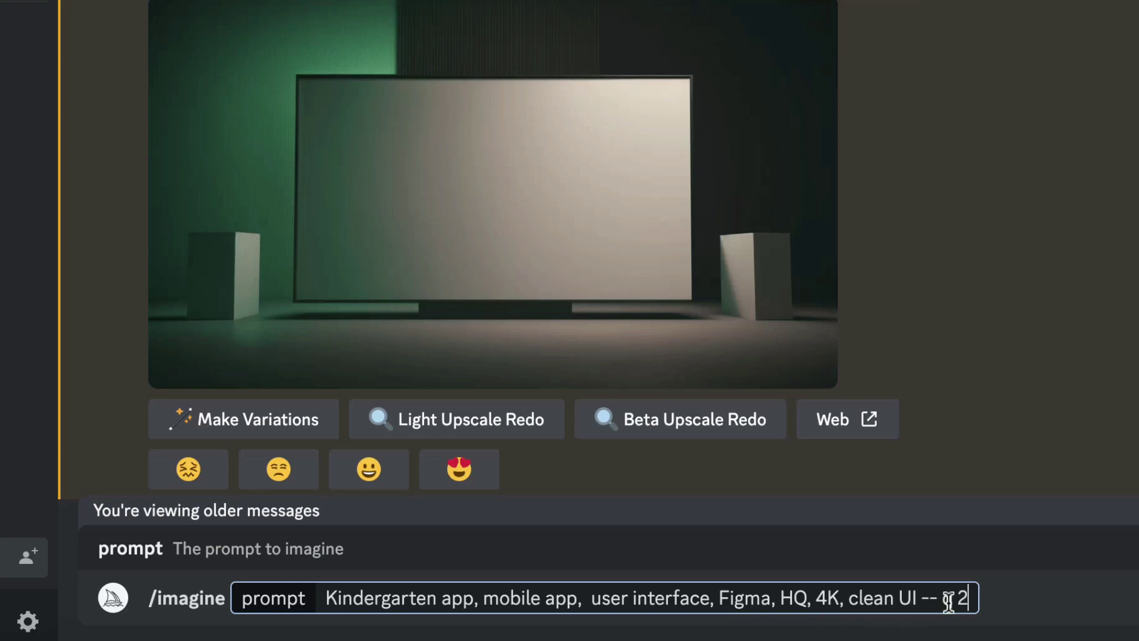
# Replace the trailing 'q 2' with 'ar 9:16' in the Kindergarten app prompt and submit it
pyautogui.moveTo(943, 598); pyautogui.dragTo(980, 601)
pyautogui.press('BackSpace')
pyautogui.write('9:16')
pyautogui.press('Return')
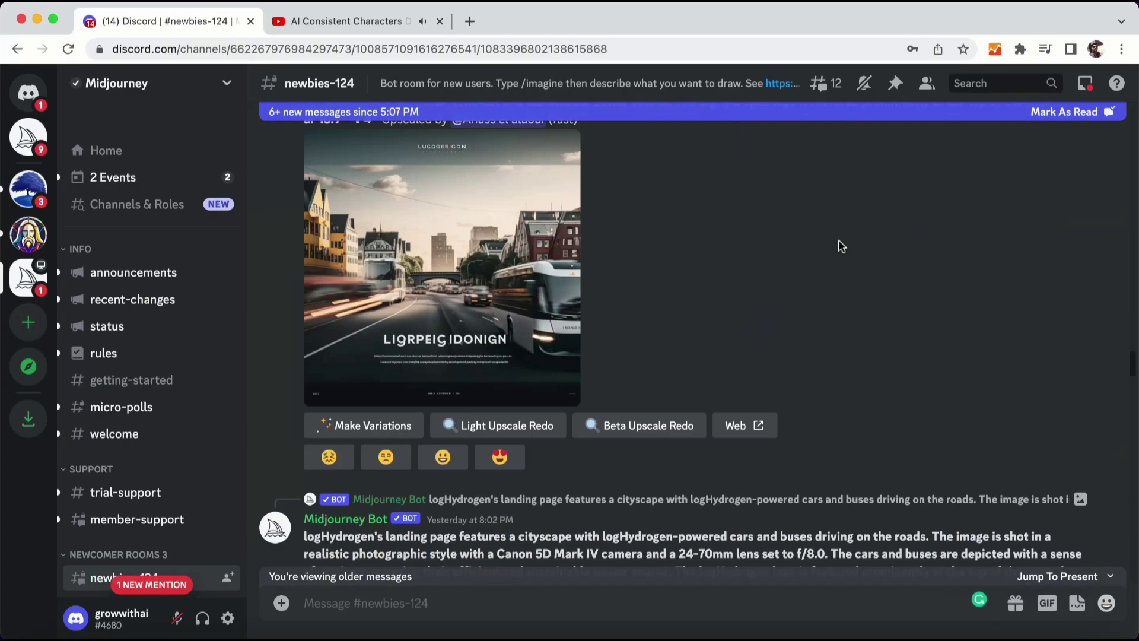
pyautogui.scroll(-10, 979, 450)
# Preview the Kindergarten app grid, then request U4 to upscale the fourth mockup
pyautogui.click(1048, 577)
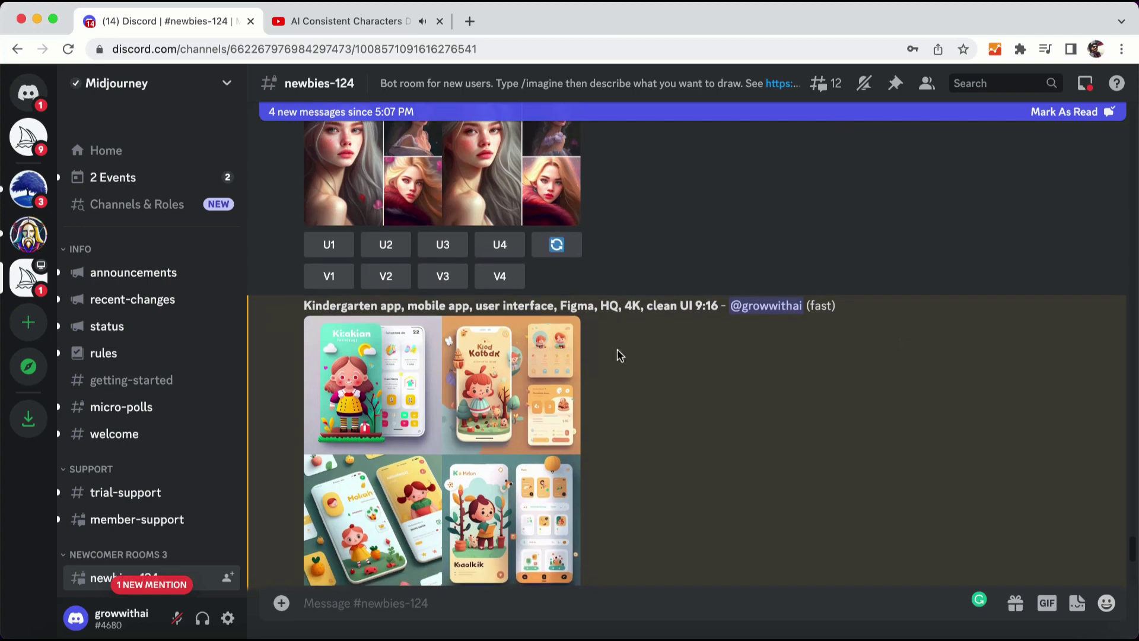
pyautogui.click(517, 359)
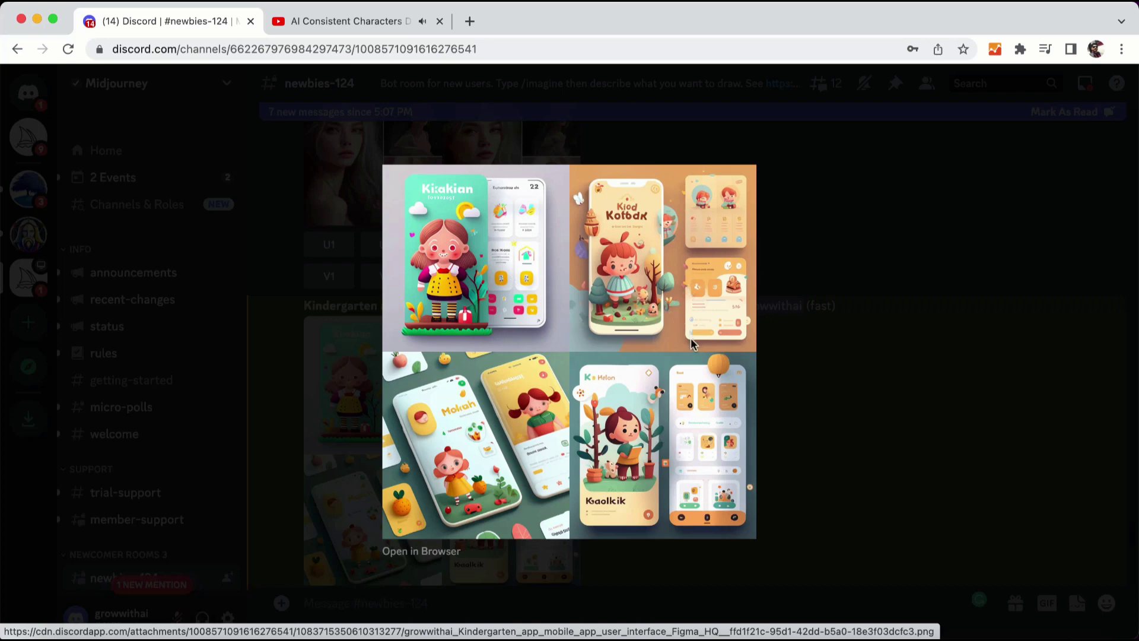
pyautogui.click(848, 410)
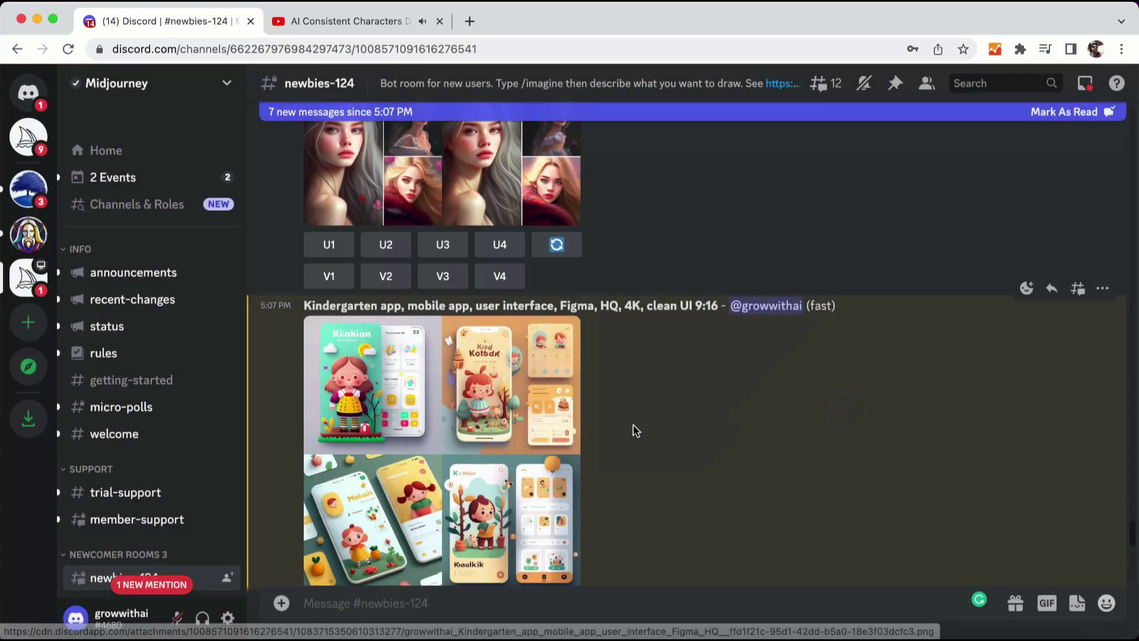
pyautogui.scroll(-3, 633, 431)
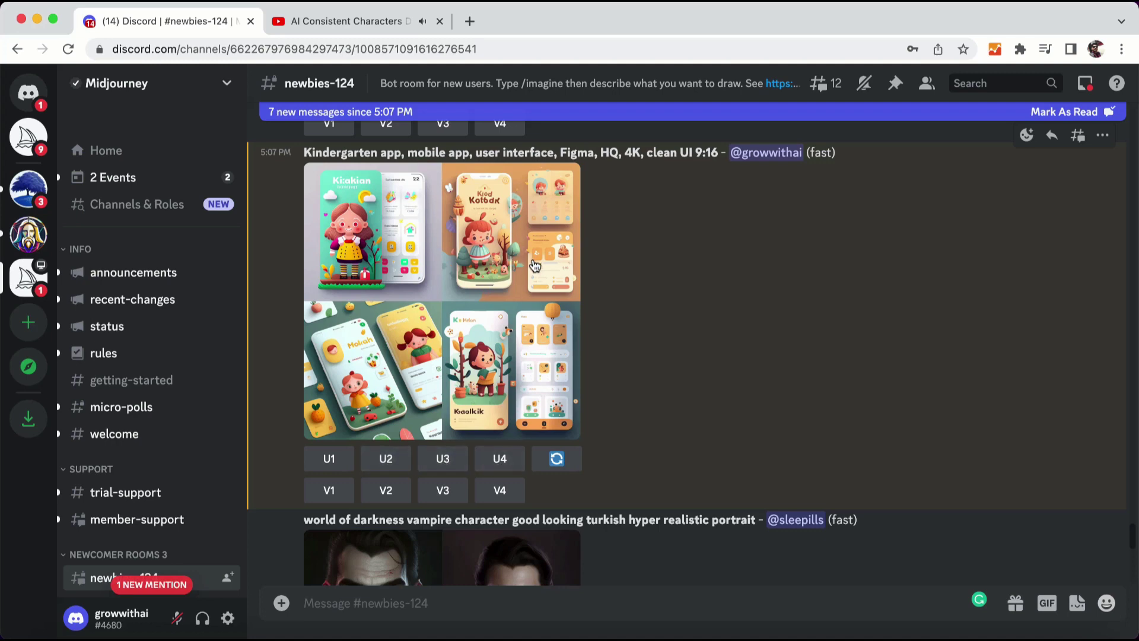
pyautogui.scroll(1, 499, 279)
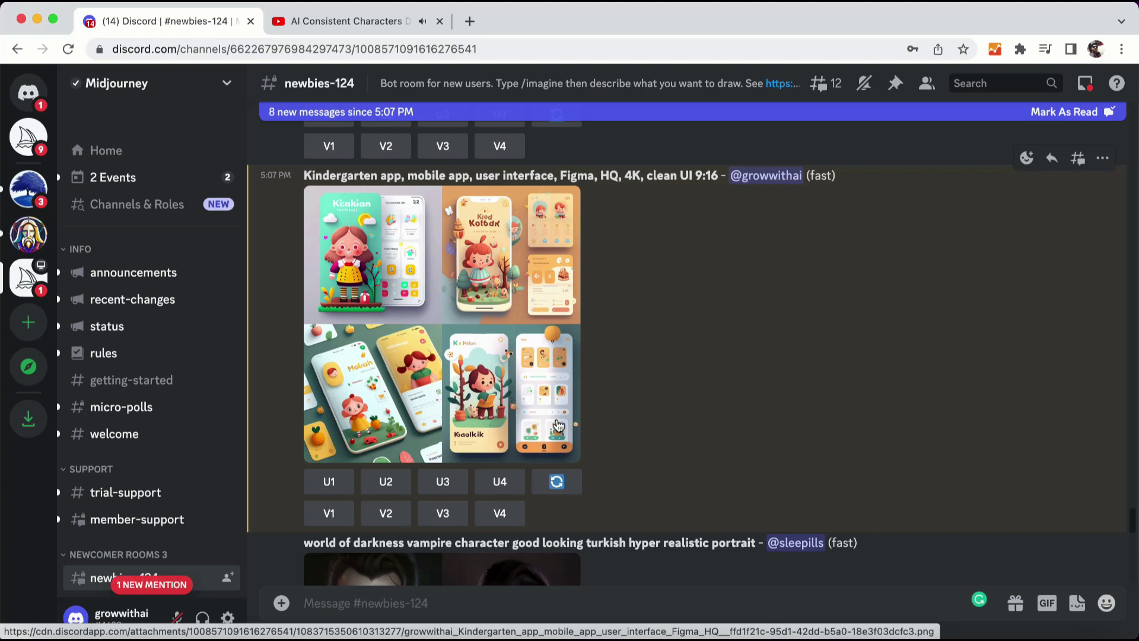
pyautogui.click(506, 490)
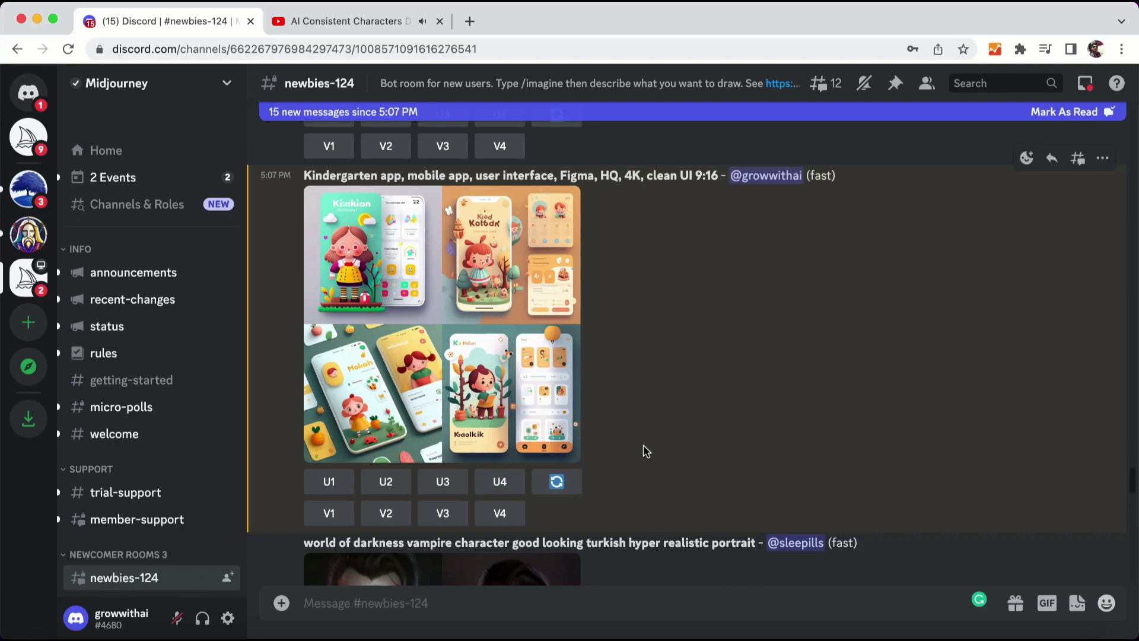
# Jump to the Kindergarten upscale mention from the Inbox and view the upscaled image enlarged
pyautogui.scroll(-3, 679, 407)
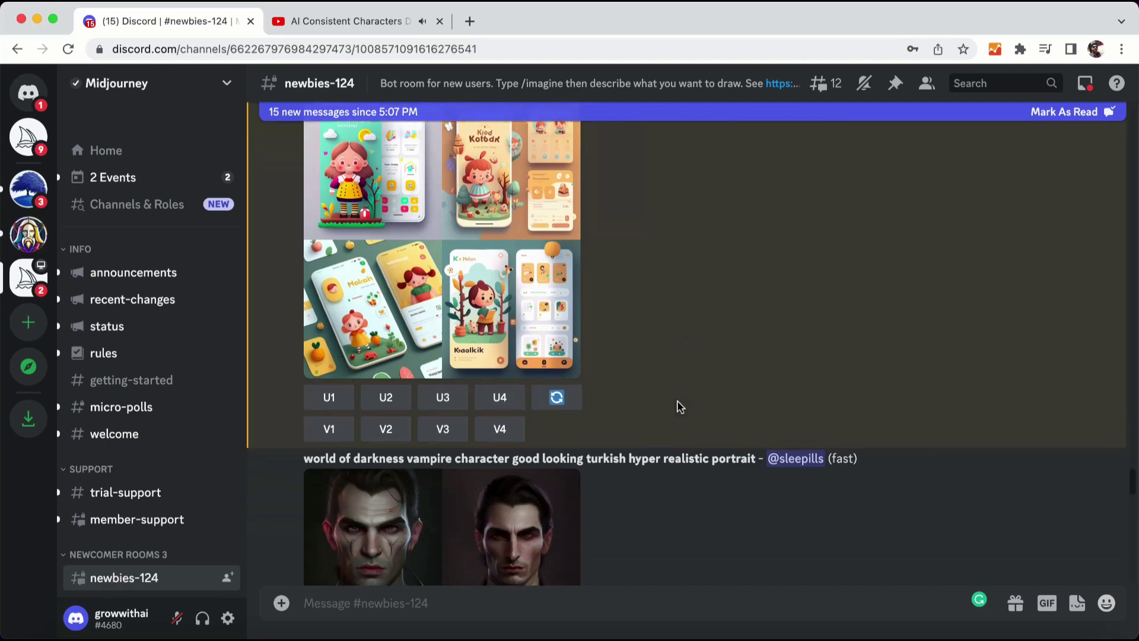
pyautogui.scroll(4, 676, 404)
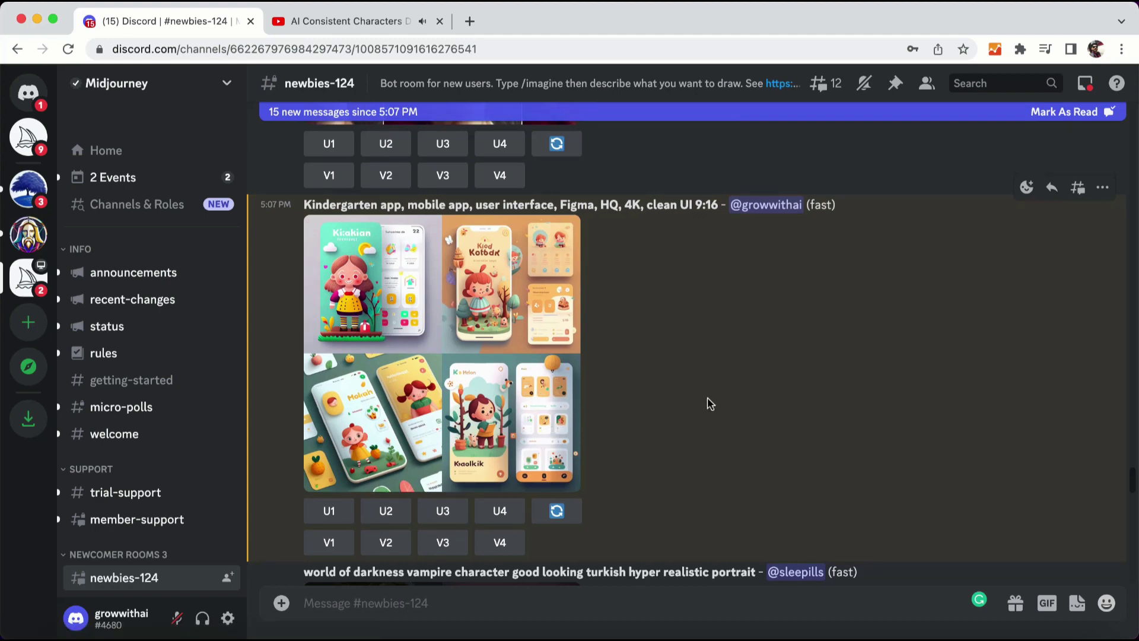
pyautogui.scroll(-2, 710, 402)
pyautogui.scroll(-1, 709, 402)
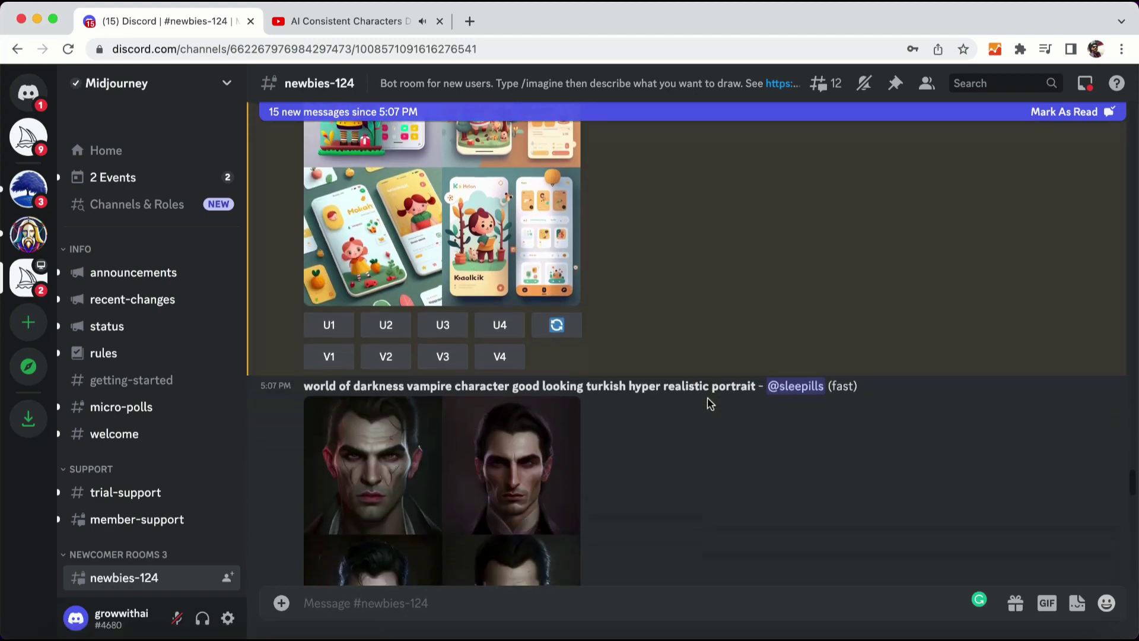
pyautogui.click(1085, 83)
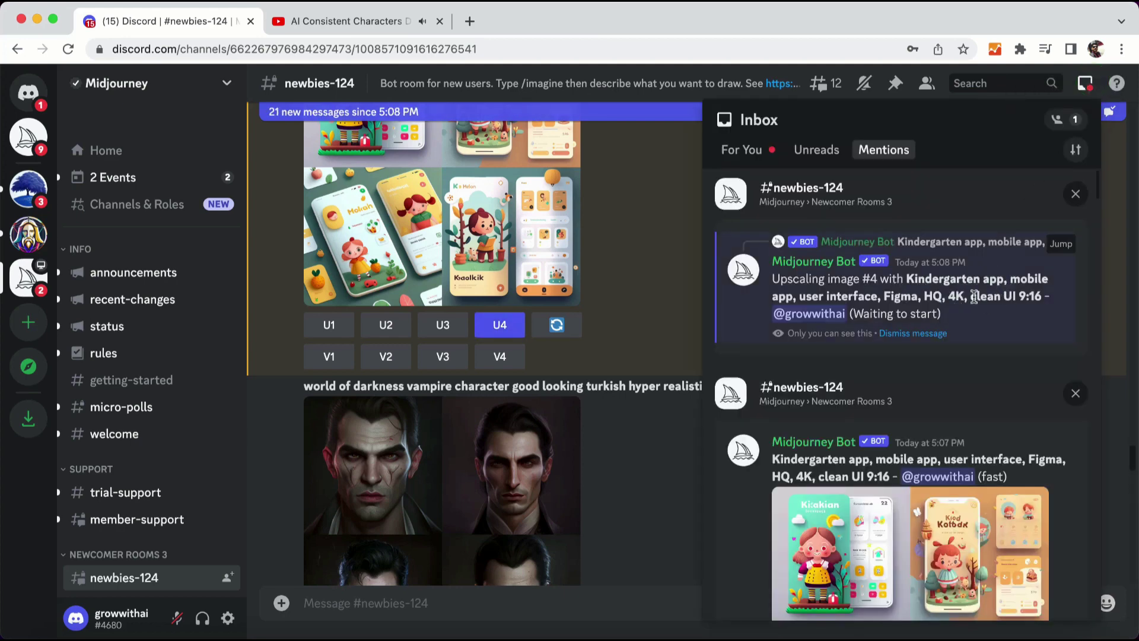
pyautogui.click(1059, 244)
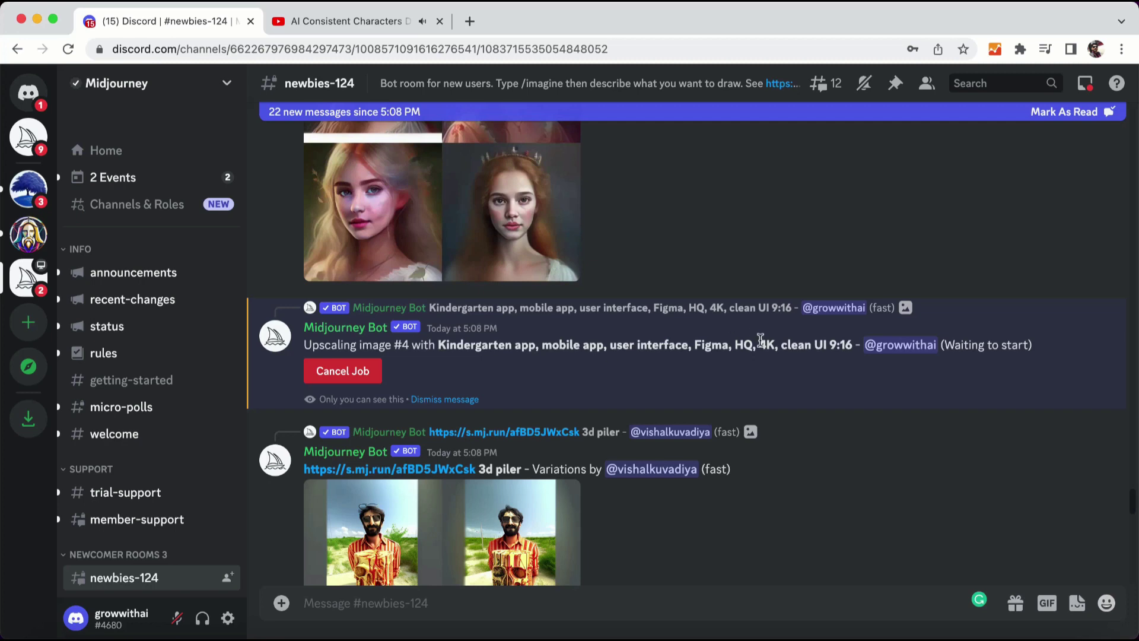
pyautogui.click(1086, 83)
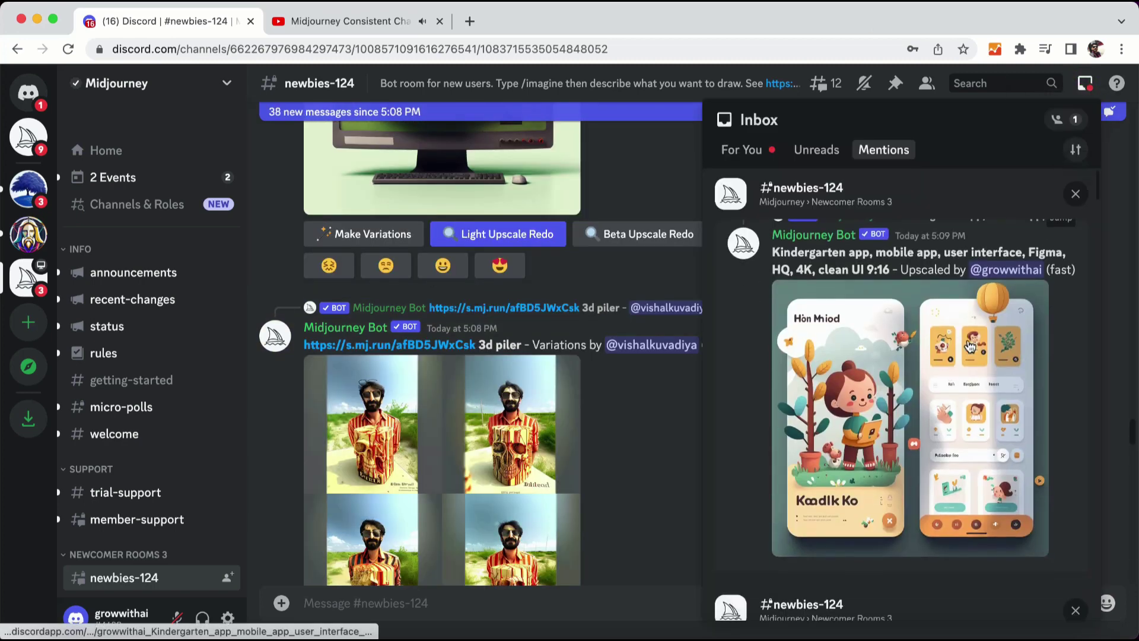
pyautogui.click(1061, 244)
pyautogui.click(511, 303)
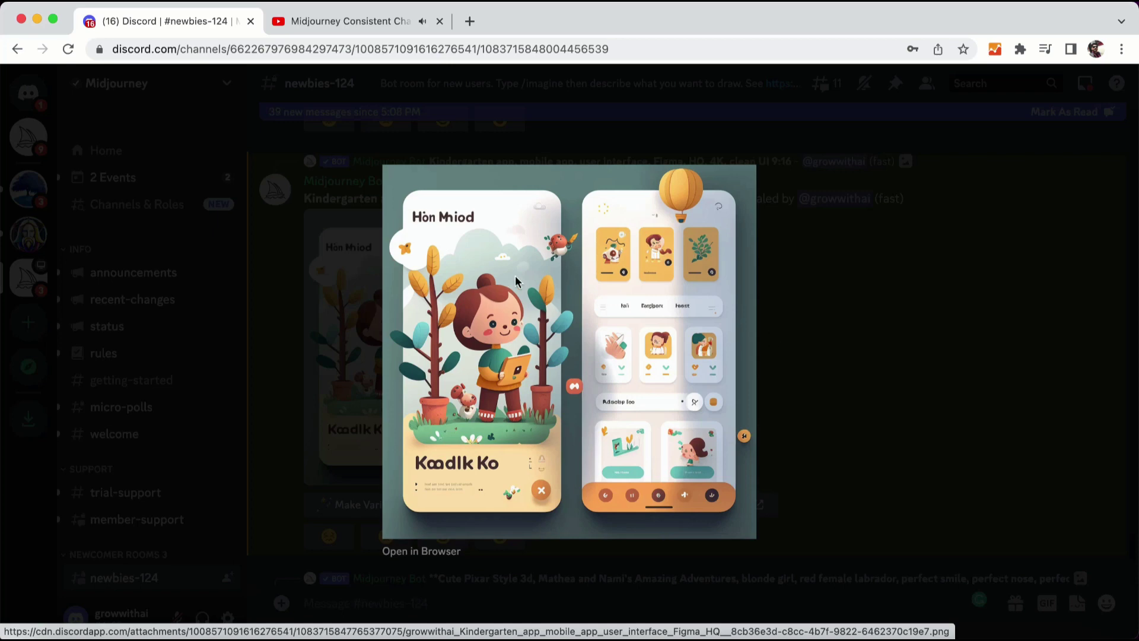
# Make Variations from the upscaled Kindergarten mockup and preview the new four-image grid
pyautogui.click(871, 376)
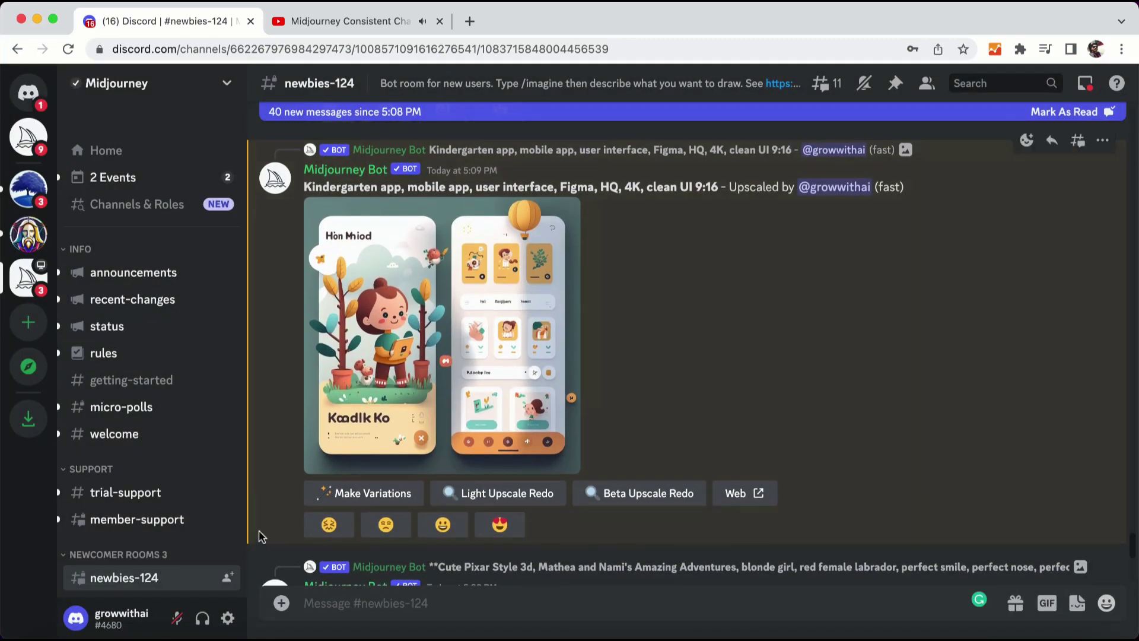
pyautogui.click(365, 496)
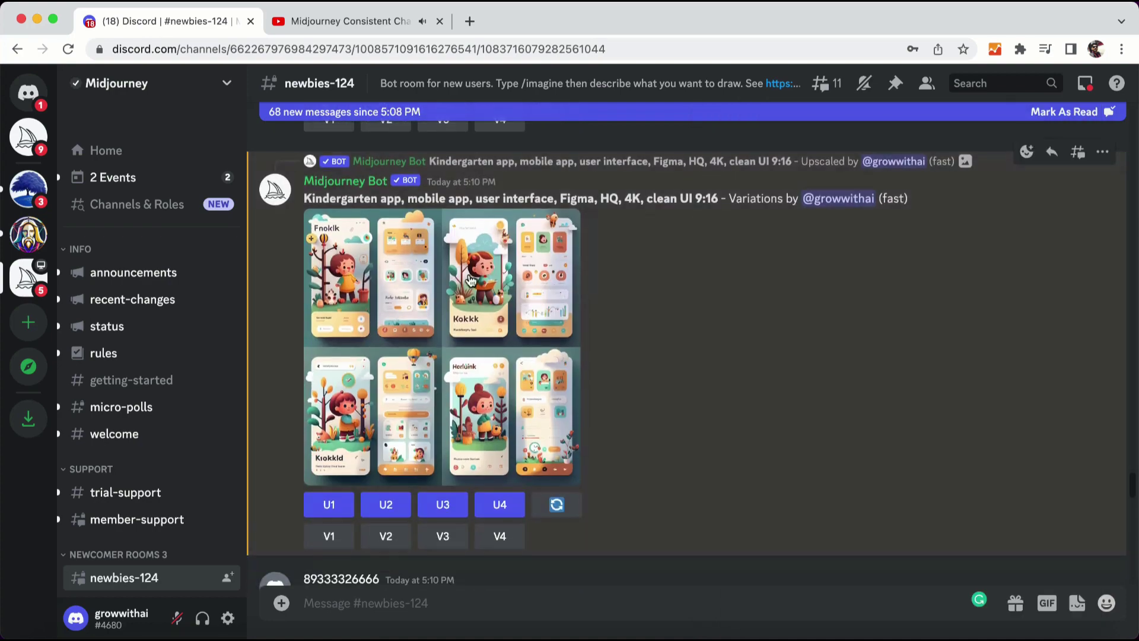
pyautogui.click(470, 280)
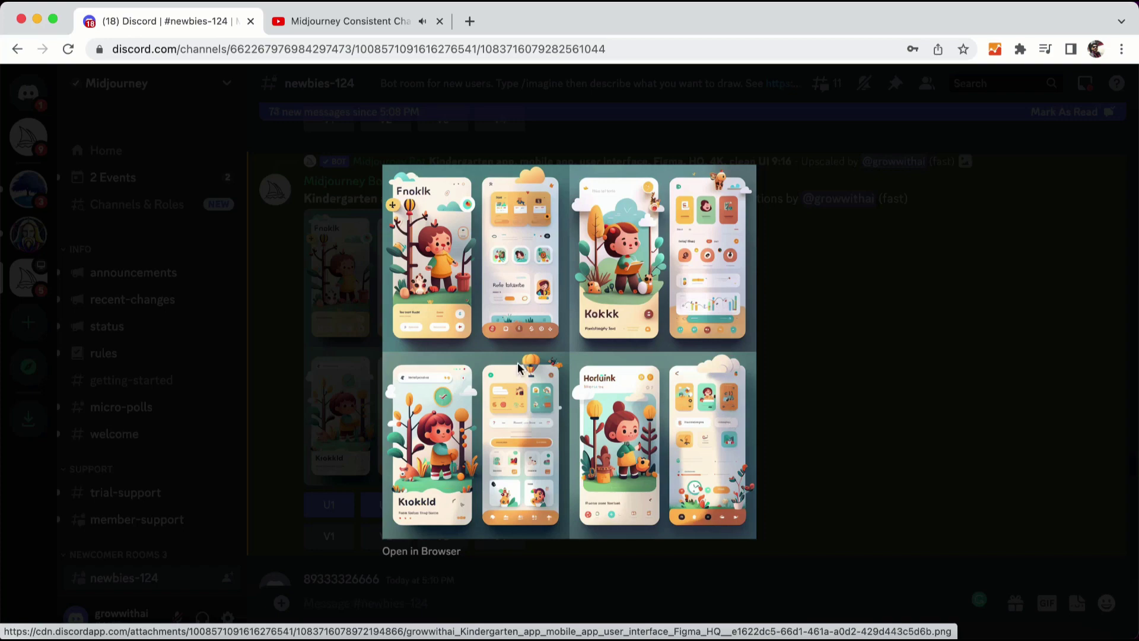
pyautogui.click(807, 347)
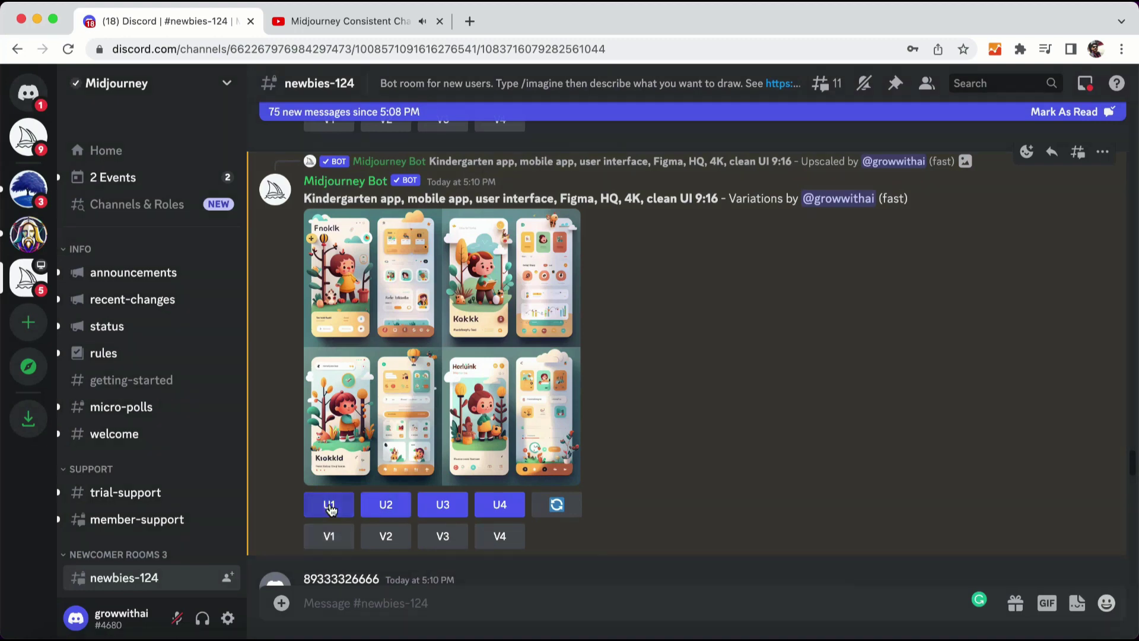
# Upscale the first variation (U1) and preview the result
pyautogui.click(331, 509)
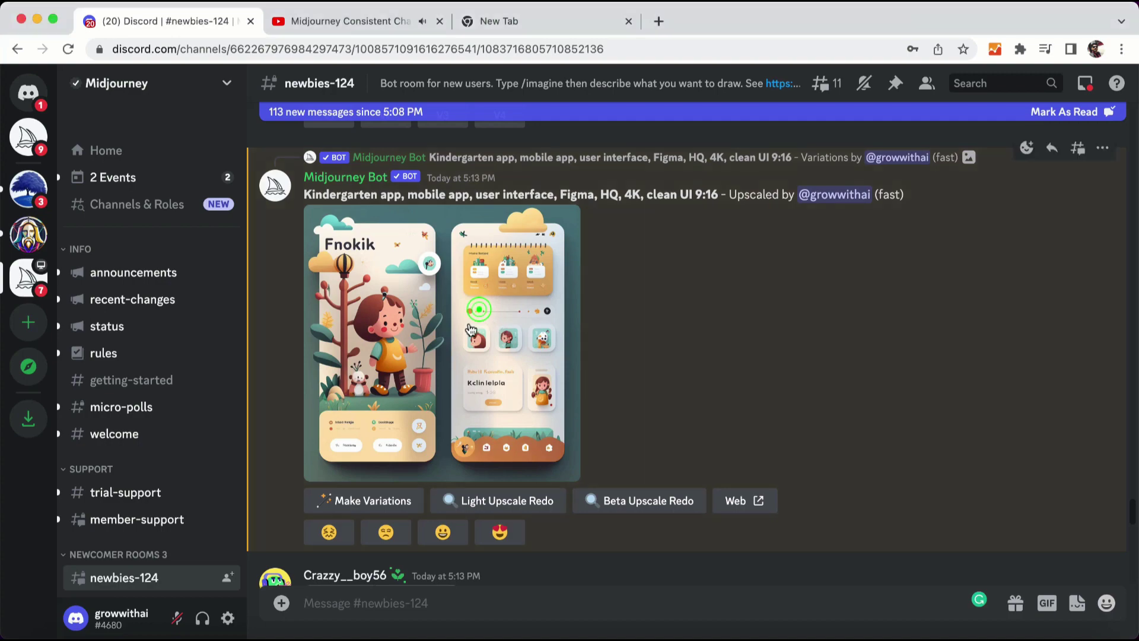
pyautogui.click(479, 311)
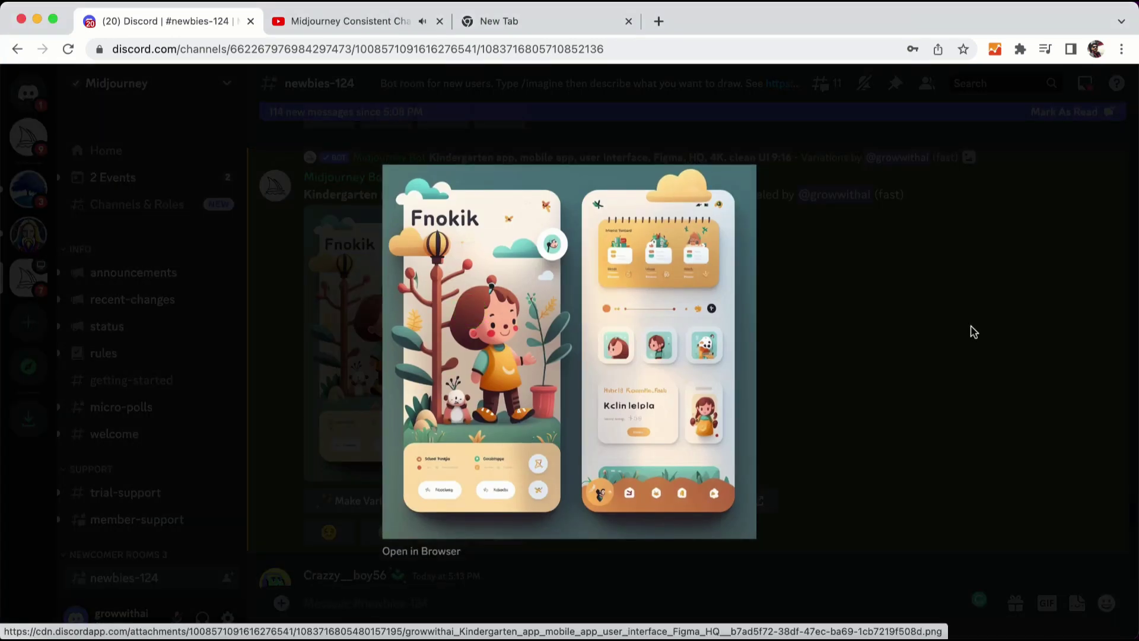
pyautogui.click(974, 331)
# Open the upscaled mockup's full-size original in a new browser tab and zoom in
pyautogui.click(406, 314)
pyautogui.rightClick(493, 322)
pyautogui.click(563, 330)
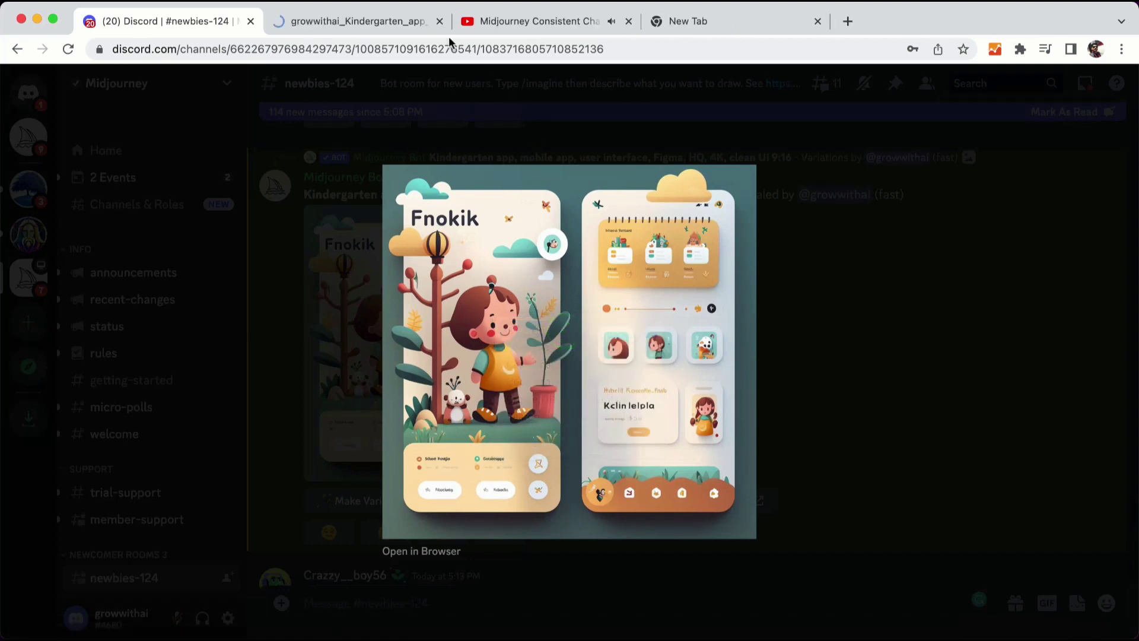
pyautogui.click(347, 20)
pyautogui.click(617, 309)
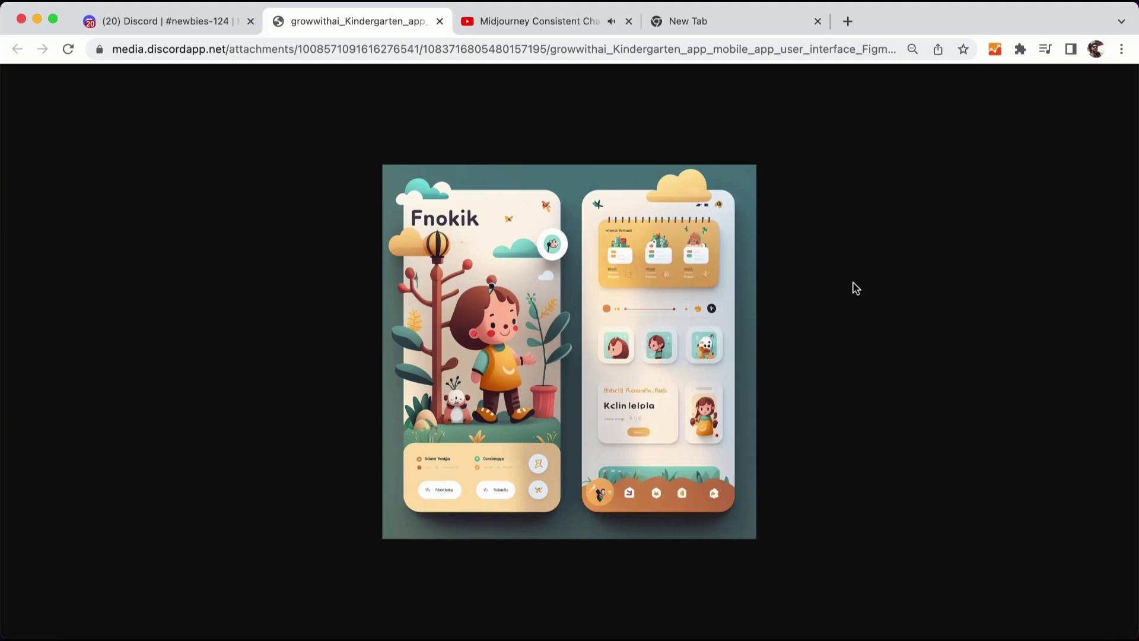
# Back in Discord, start an /imagine prompt containing the earlier Kindergarten app prompt text
pyautogui.press('super+w')
pyautogui.click(372, 603)
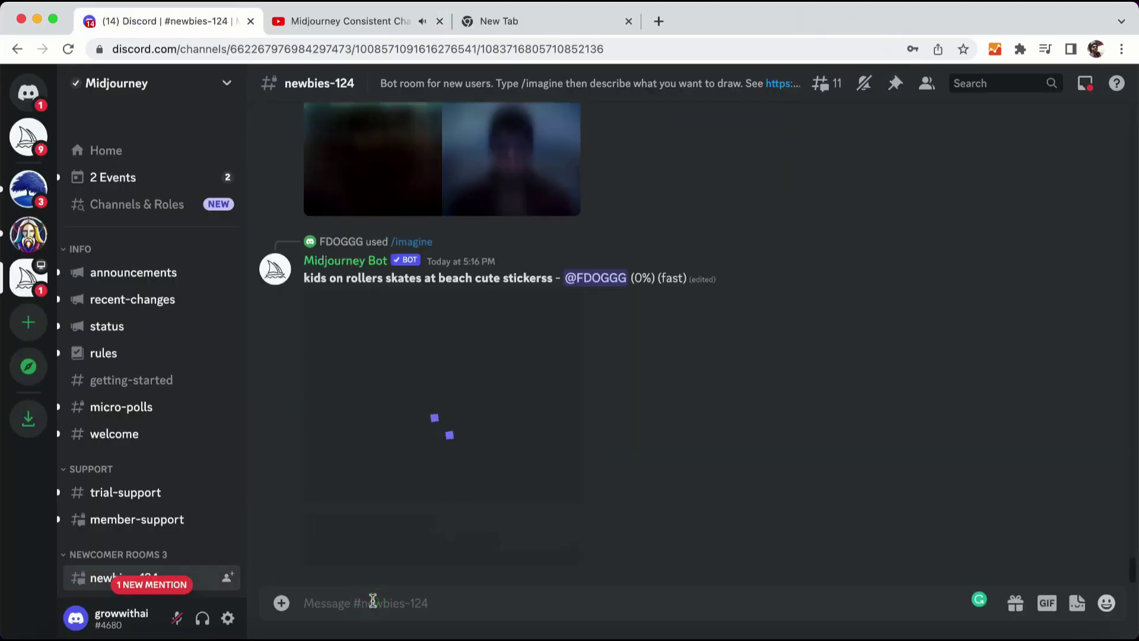
pyautogui.write('/imagine')
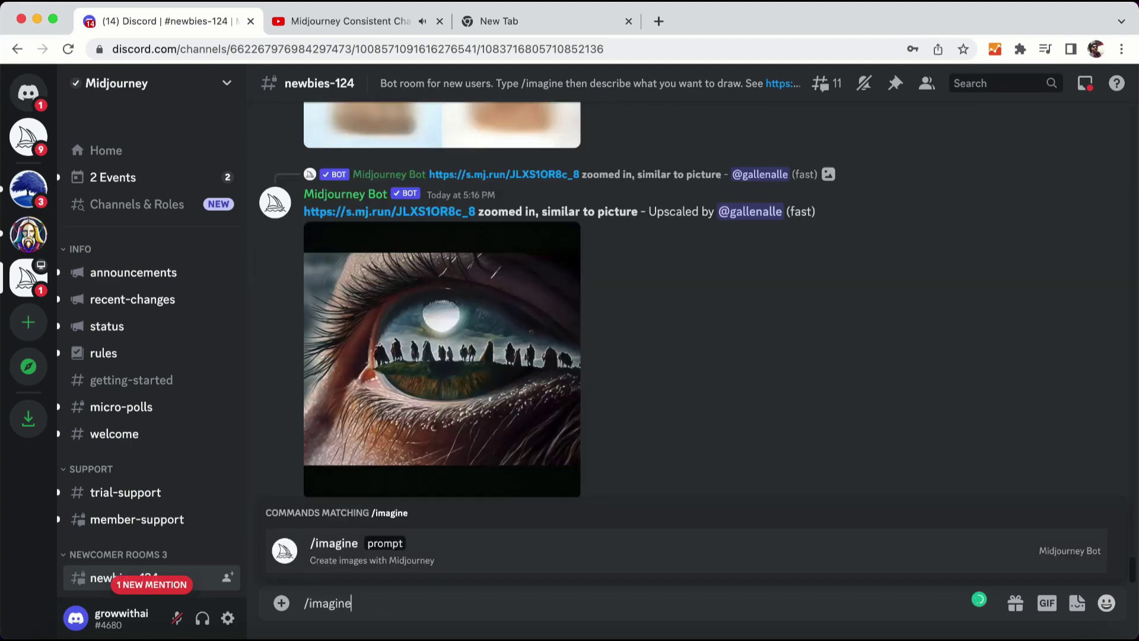
pyautogui.press('Tab')
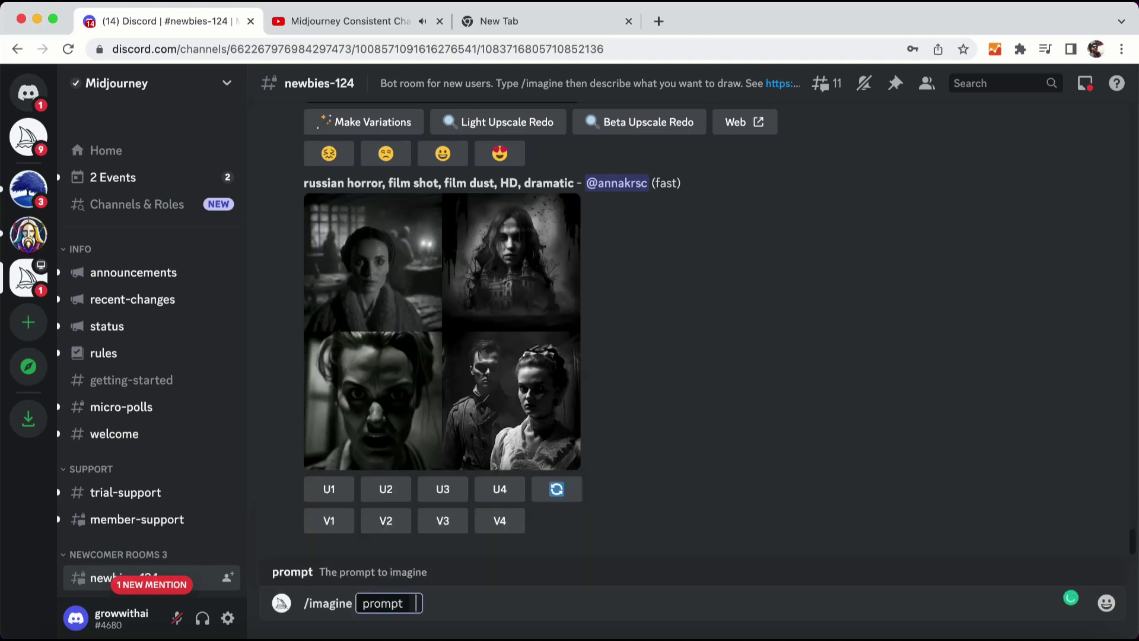
pyautogui.write('Kindergarten app, mobile app,  user interface, Figma, HQ, 4K, clean UI -- q 2')
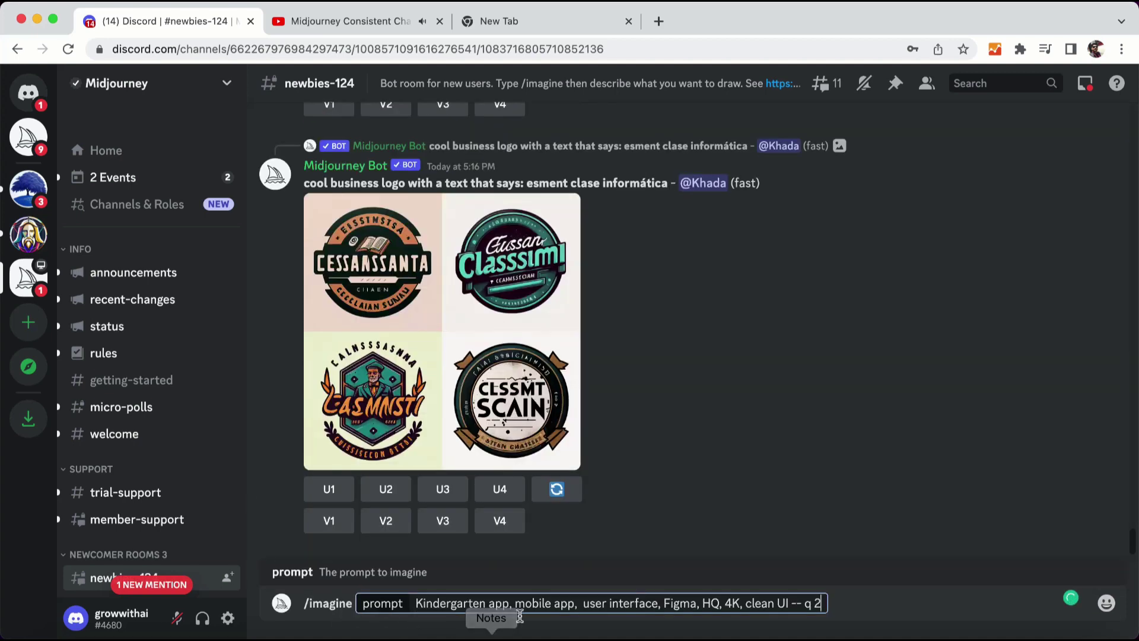
# Replace 'Kindergarten app' with 'crypto app, Ux' in the prompt and review it
pyautogui.click(506, 604)
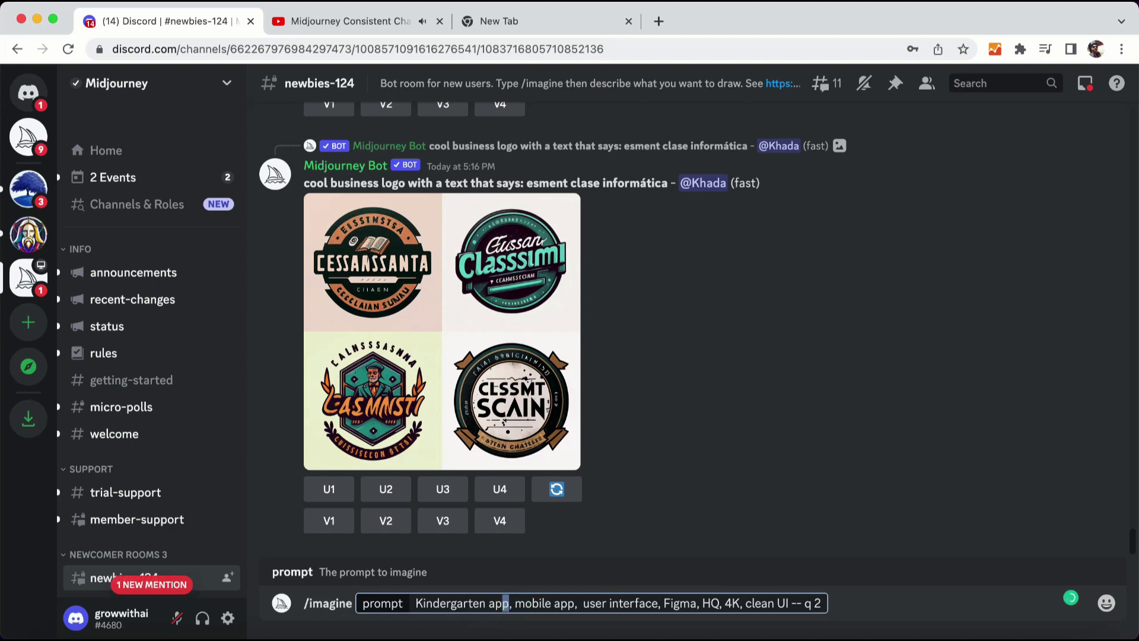
pyautogui.moveTo(506, 603); pyautogui.dragTo(415, 604)
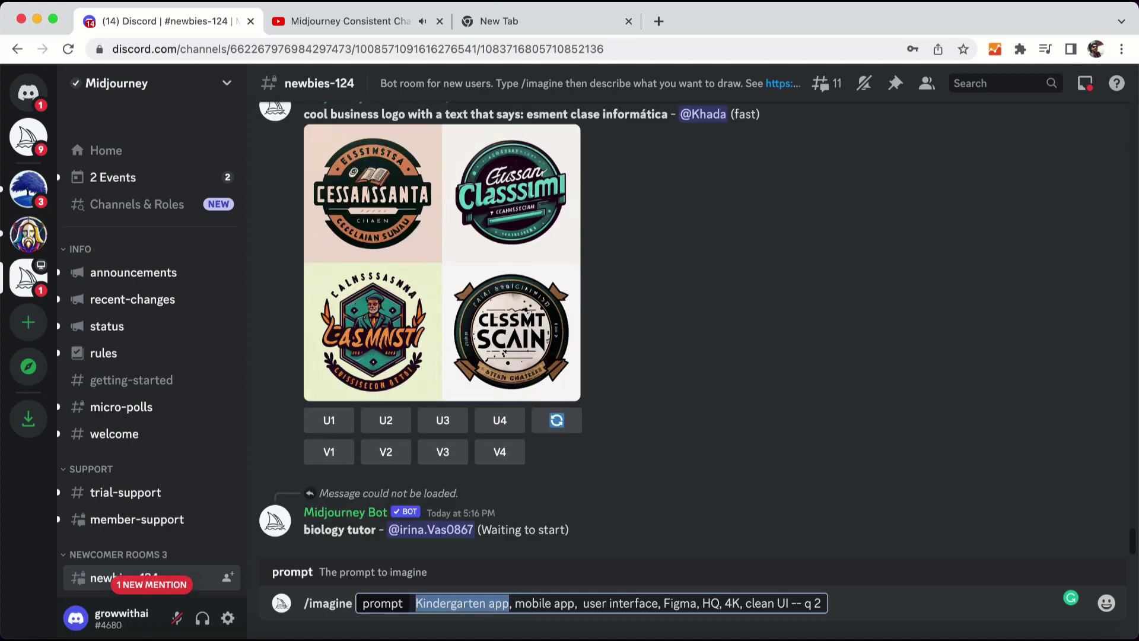
pyautogui.write('crypto')
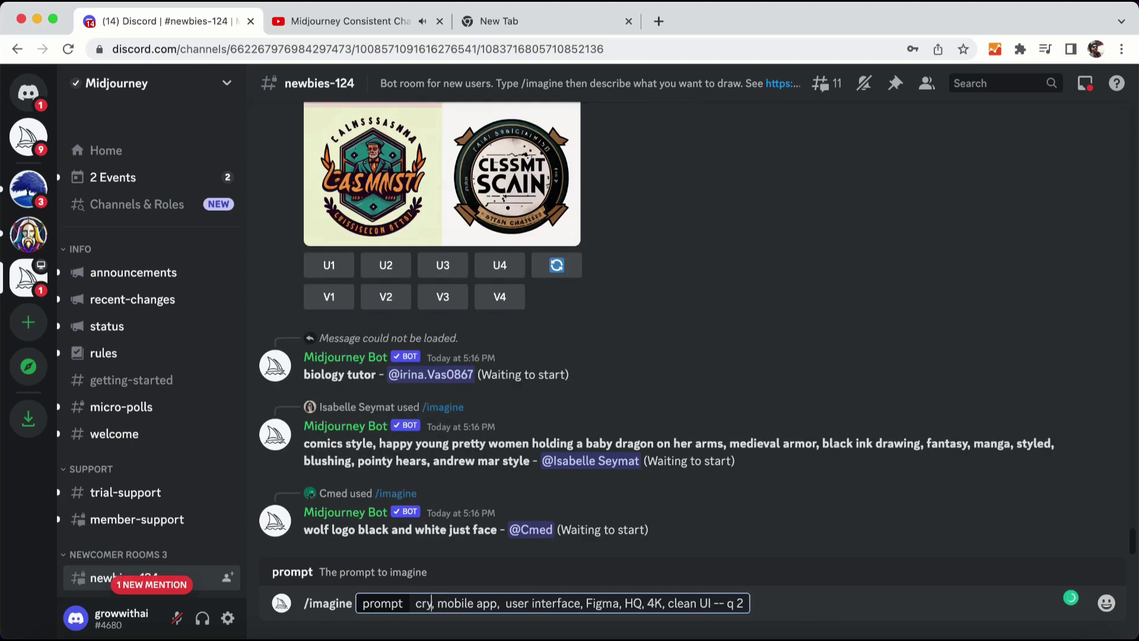
pyautogui.write(' app,')
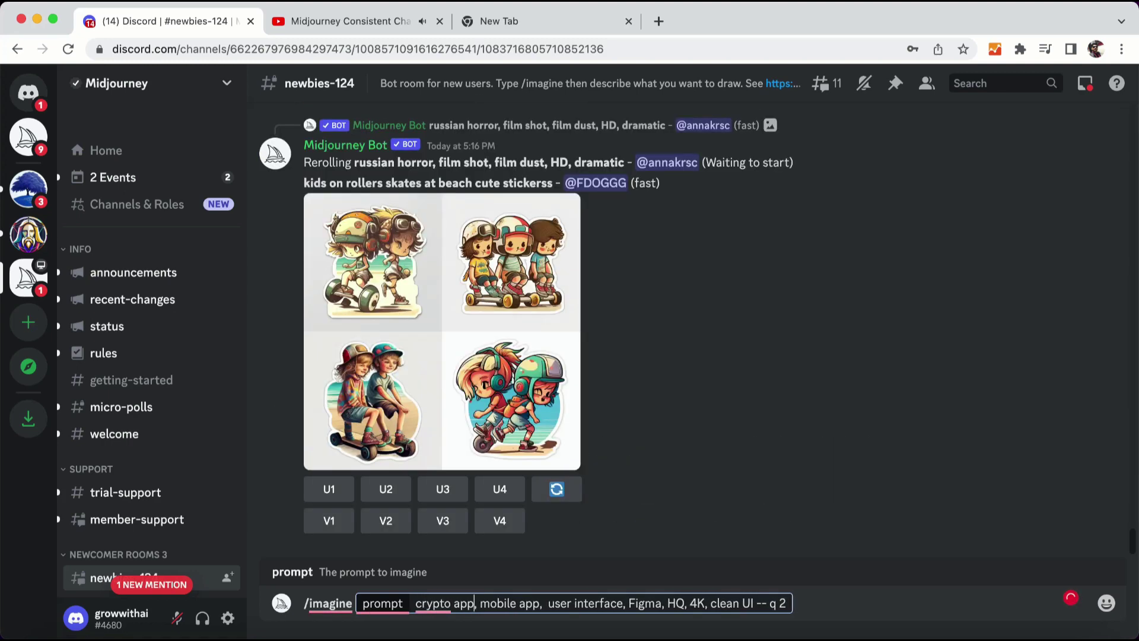
pyautogui.write(' Ux')
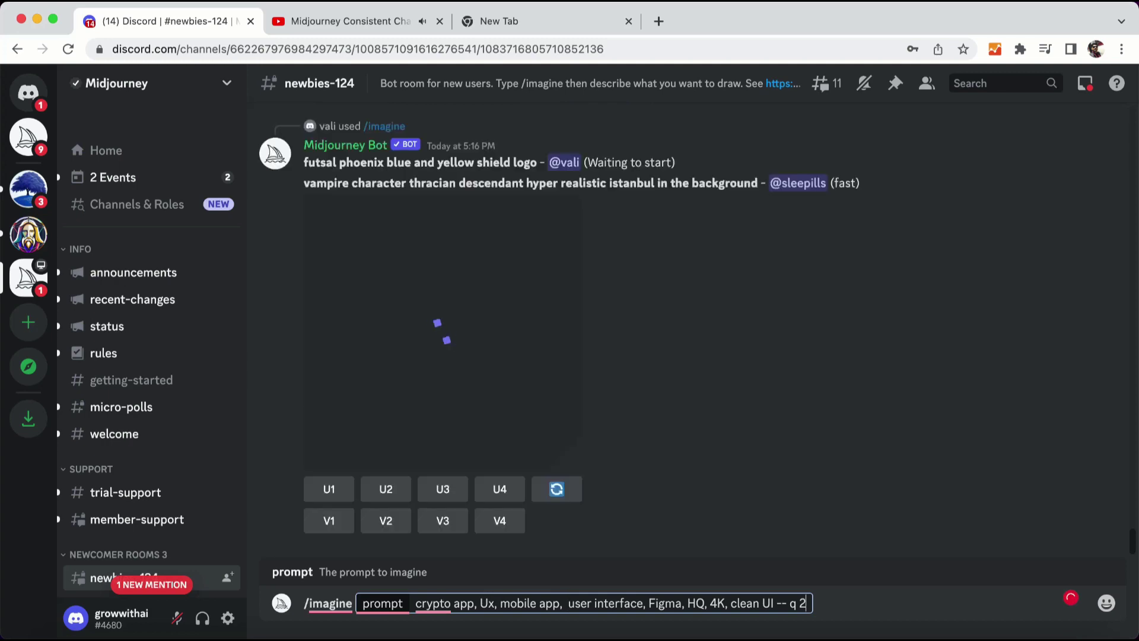
pyautogui.hotkey('alt', 'Right')
pyautogui.hotkey('alt', 'Right')
pyautogui.hotkey('alt', 'Right')
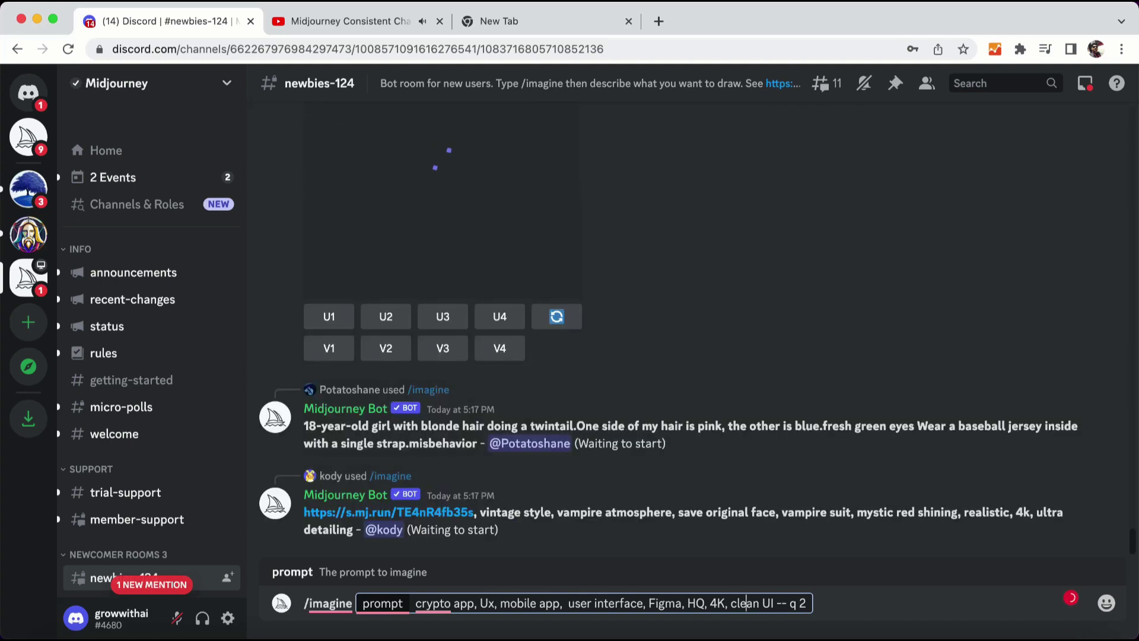
pyautogui.hotkey('alt', 'Left')
pyautogui.hotkey('alt', 'Left')
pyautogui.hotkey('alt', 'Left')
pyautogui.press('Right')
pyautogui.press('Right')
pyautogui.press('Right')
pyautogui.press('Right')
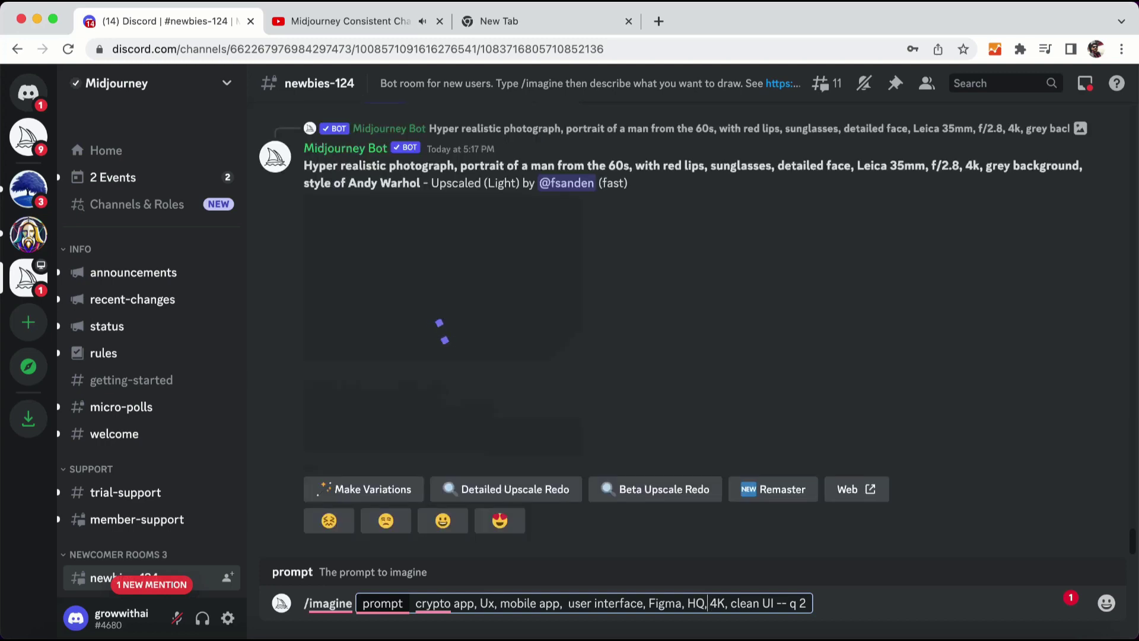
pyautogui.press('Right')
pyautogui.press('Right')
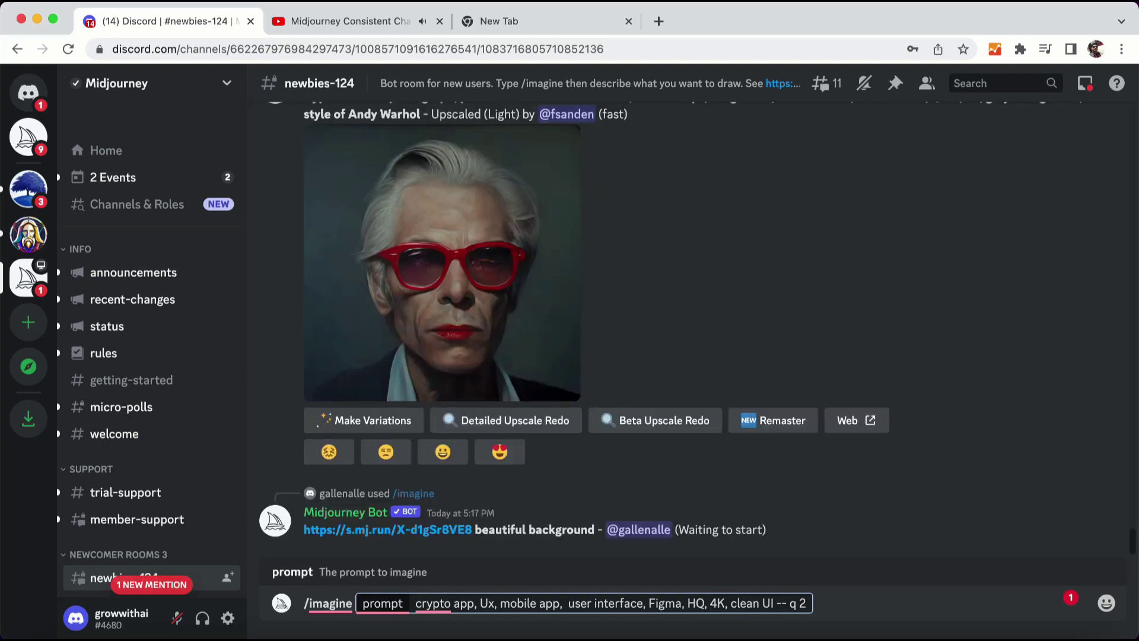
# Send the crypto app prompt and view the returned four-screen grid enlarged
pyautogui.press('Return')
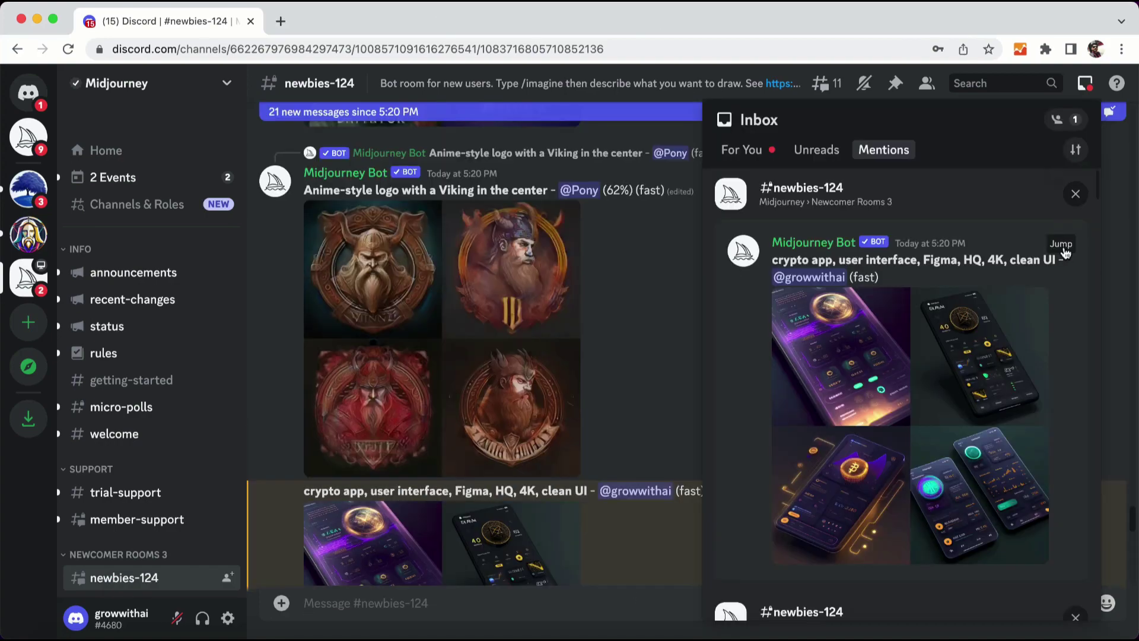
pyautogui.click(1061, 244)
pyautogui.click(527, 241)
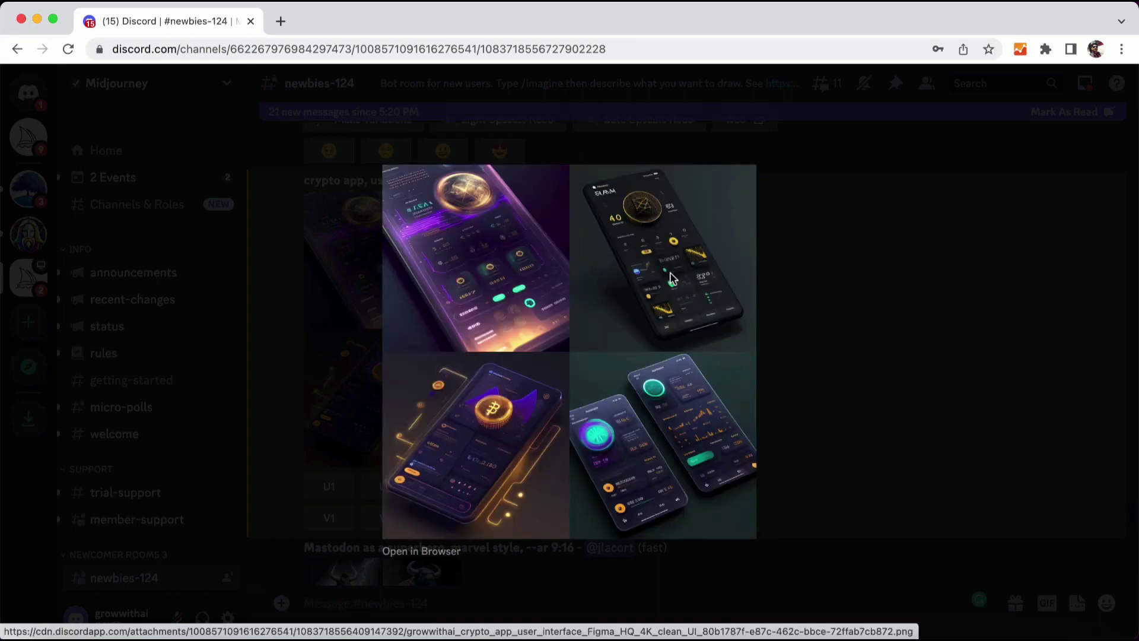
pyautogui.click(873, 299)
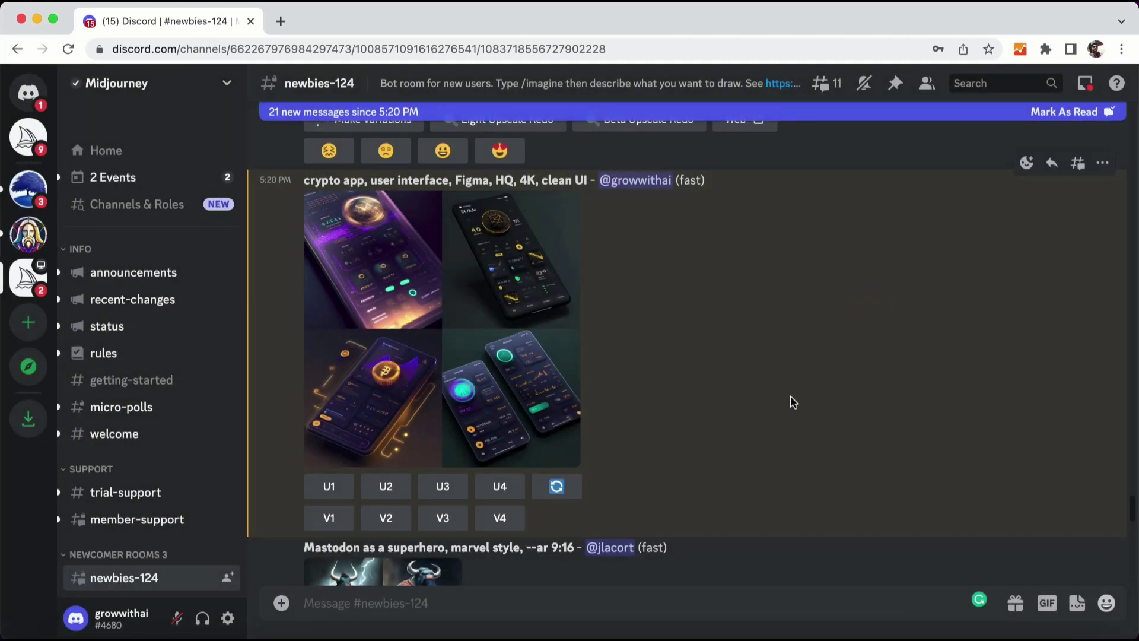
pyautogui.scroll(-10, 736, 375)
# Send '/imagine kindergarten app icons, high quality, clean UI, --ar 9:16' to Midjourney
pyautogui.click(507, 605)
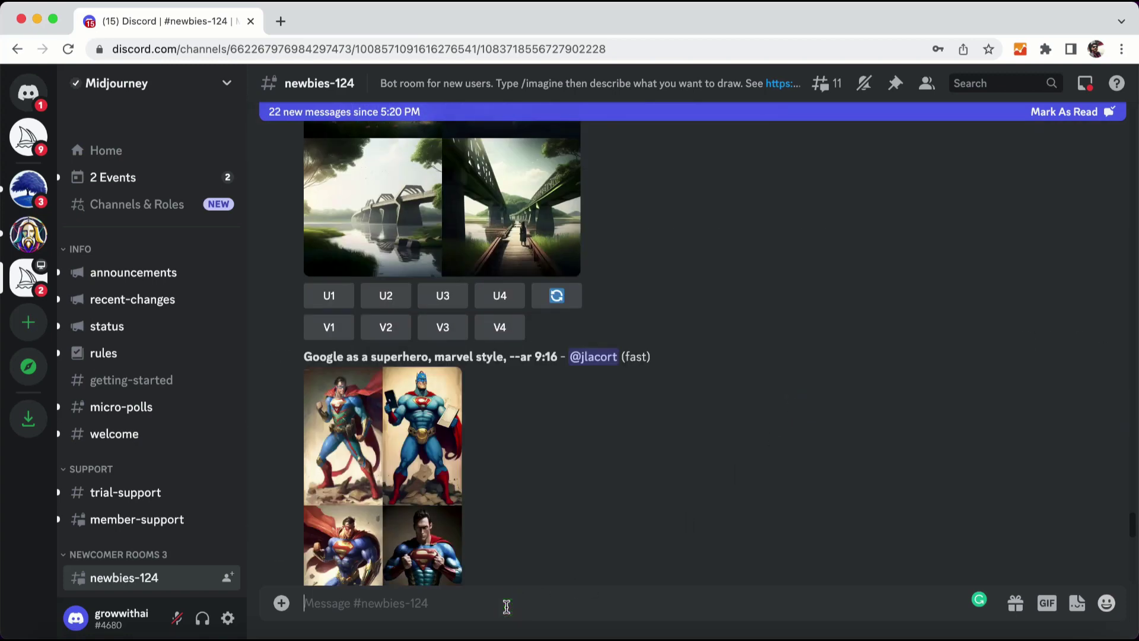
pyautogui.write('/imagine')
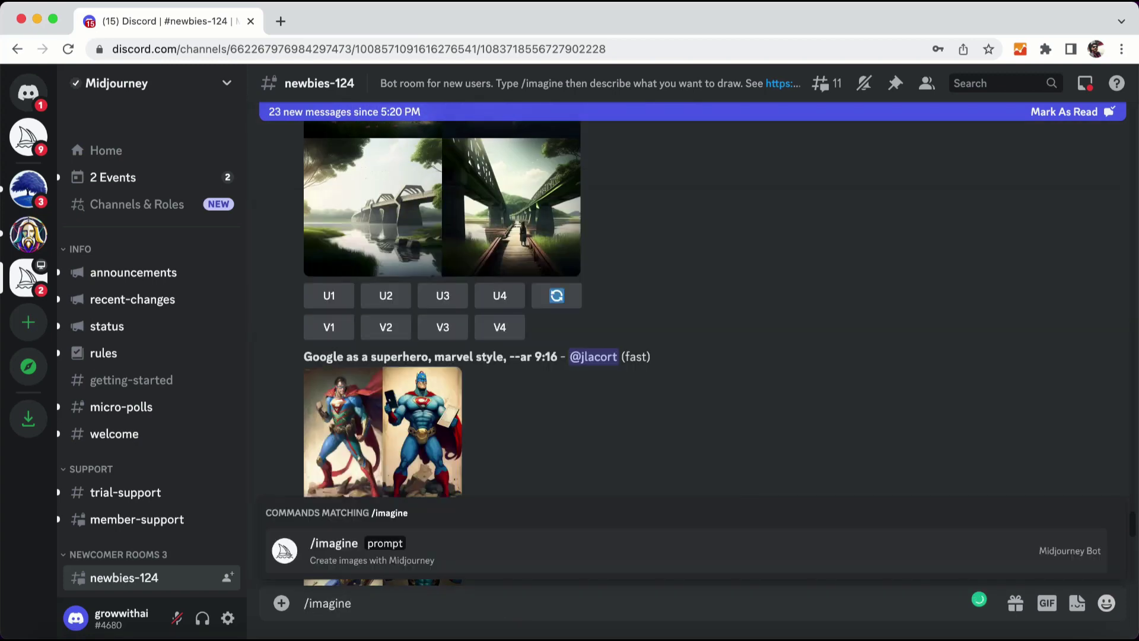
pyautogui.press('Tab')
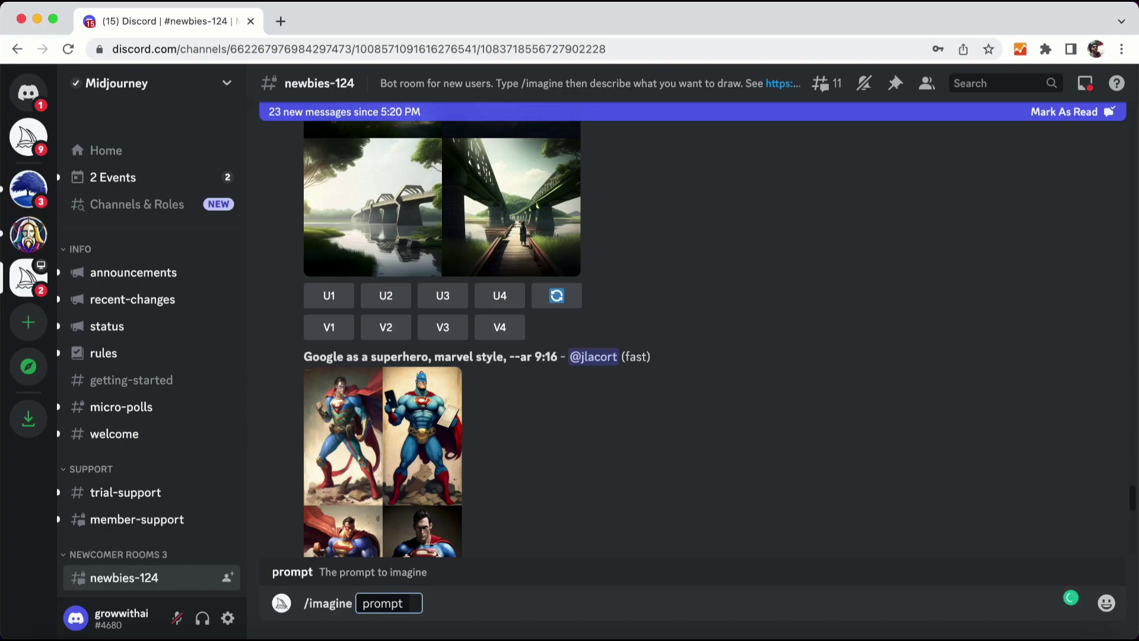
pyautogui.write('kindergarten')
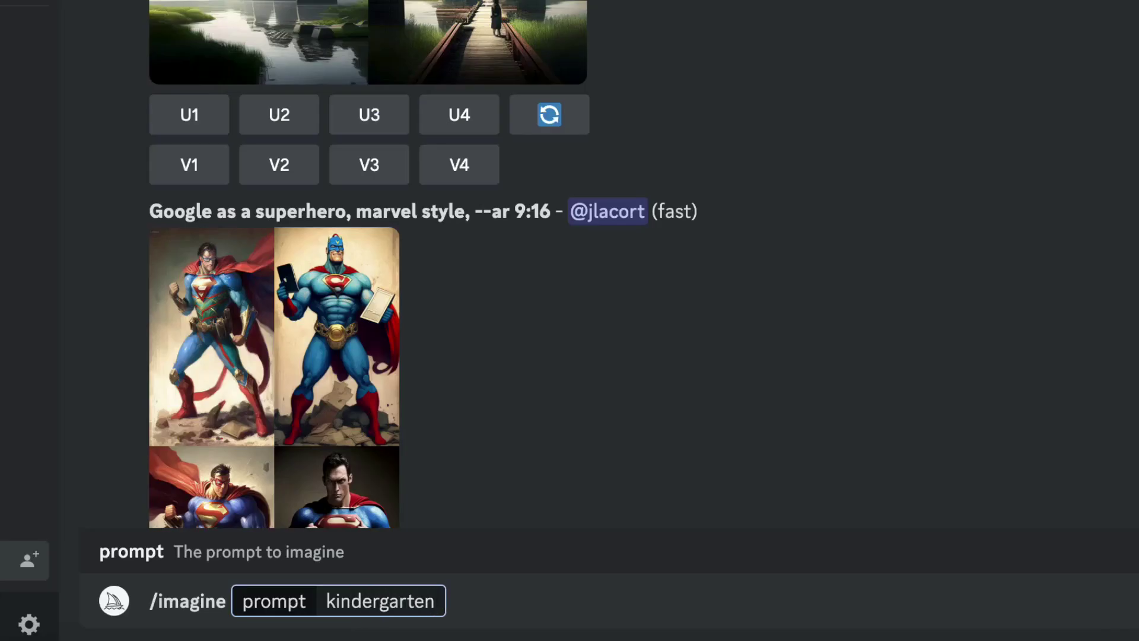
pyautogui.write('a')
pyautogui.press('BackSpace')
pyautogui.press('BackSpace')
pyautogui.write('app icons, high quality, clean UI, --ar')
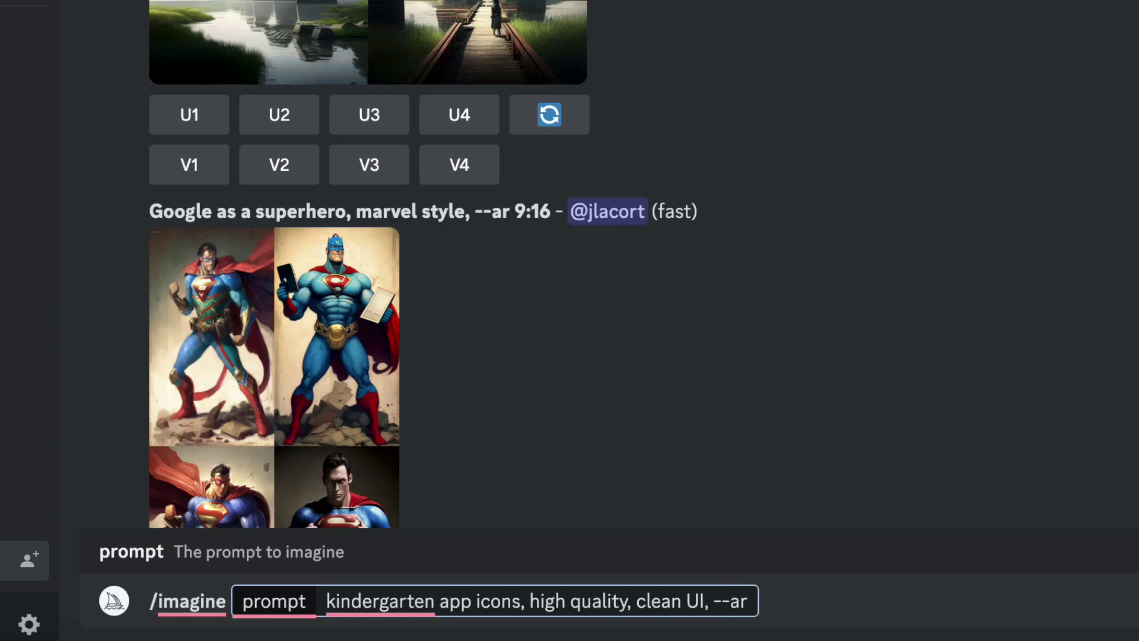
pyautogui.write(' 9:16')
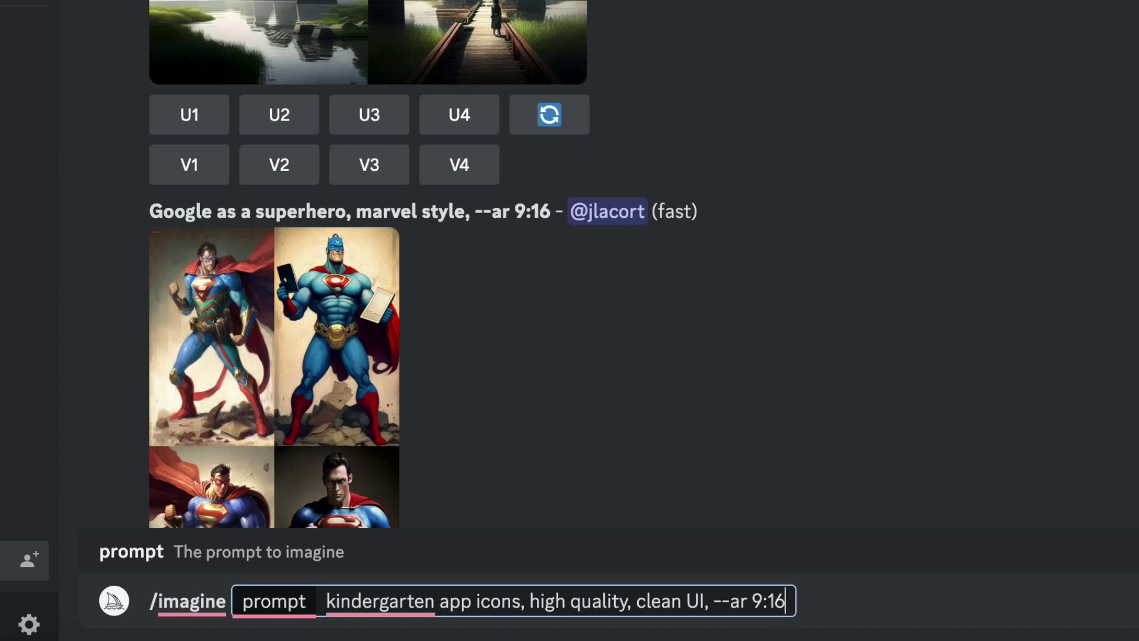
pyautogui.press('Return')
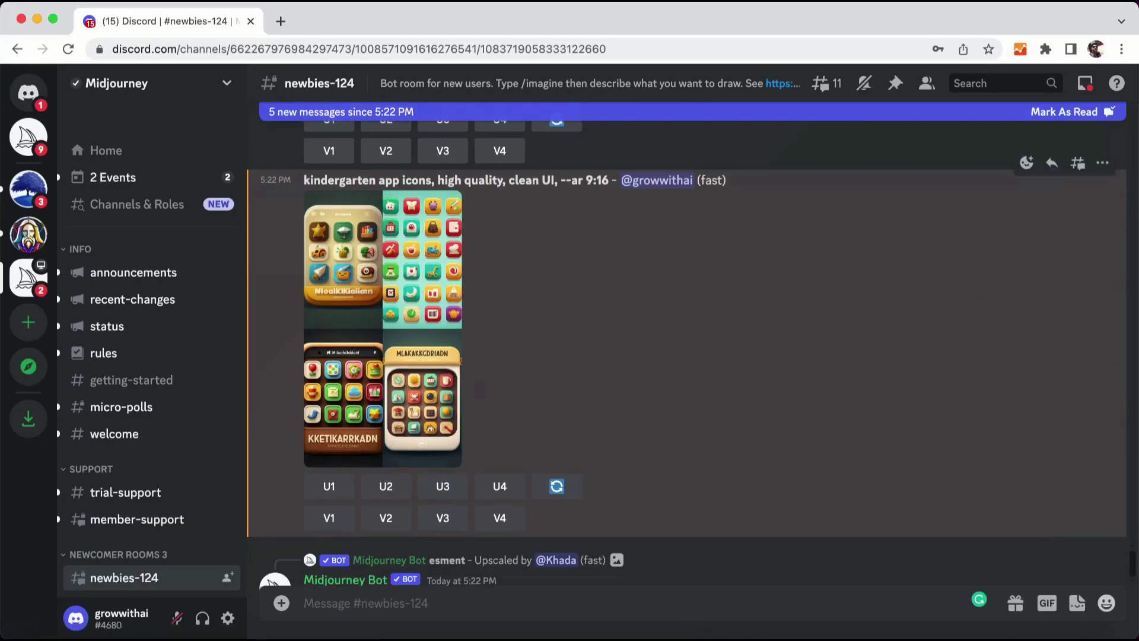
# After previewing the icon grid, upscale the bottom-left design (U3) and view the upscale
pyautogui.click(423, 288)
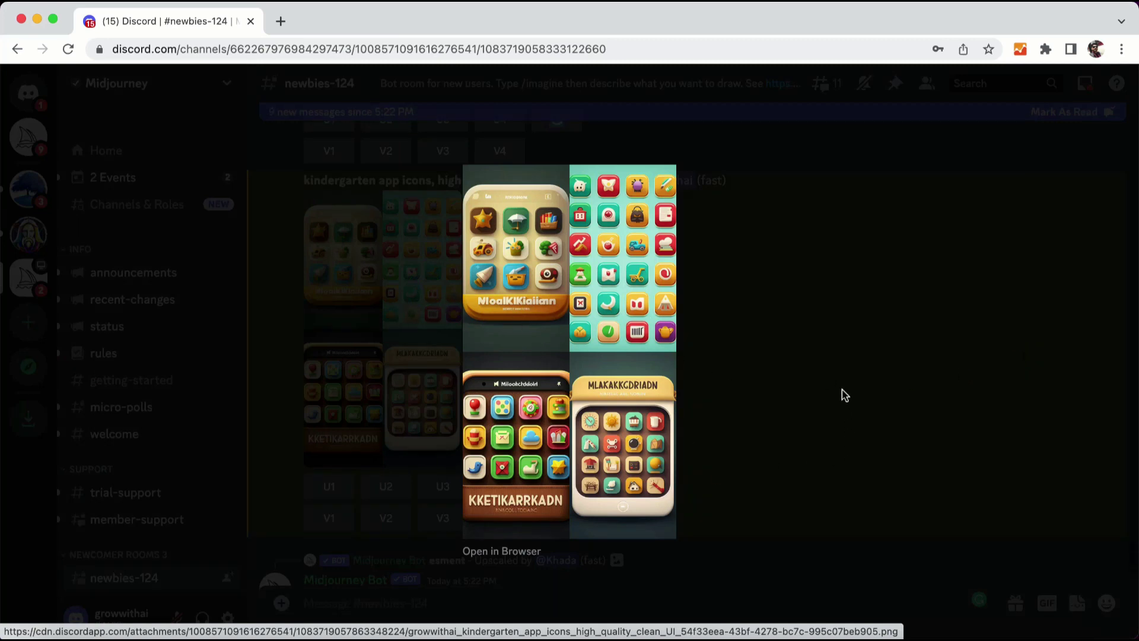
pyautogui.click(772, 353)
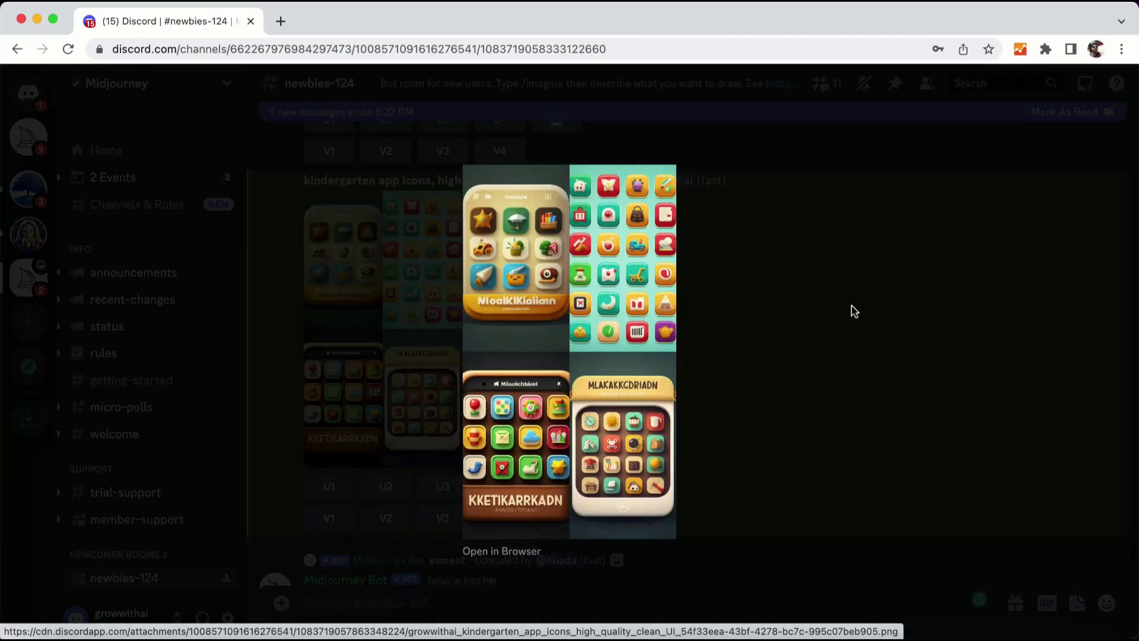
pyautogui.click(852, 307)
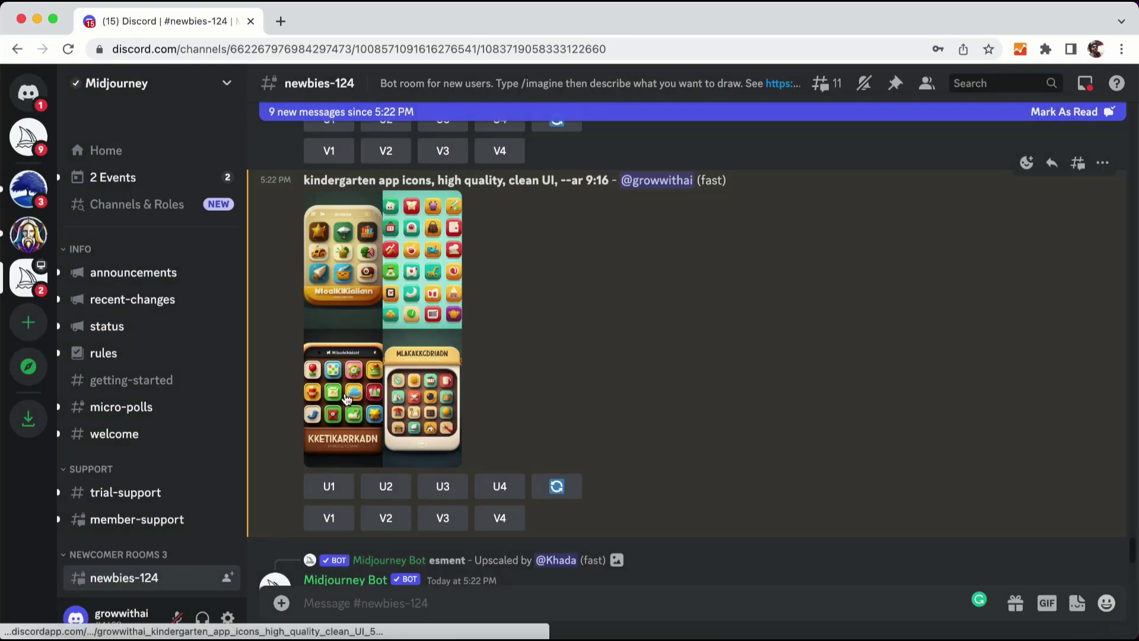
pyautogui.click(439, 486)
pyautogui.click(439, 469)
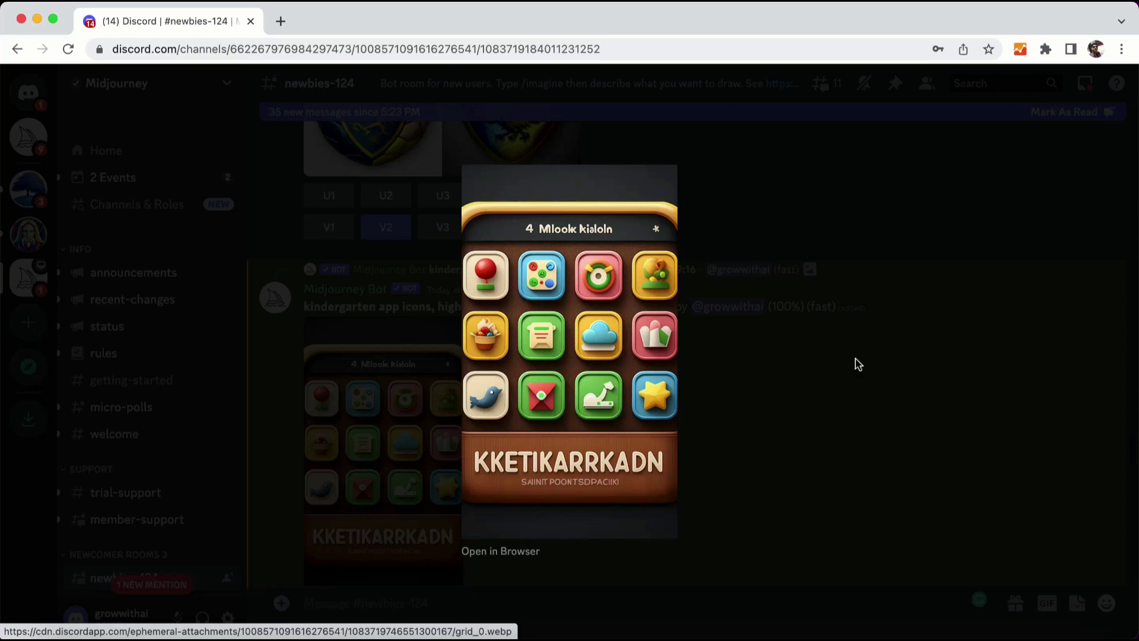
pyautogui.click(793, 418)
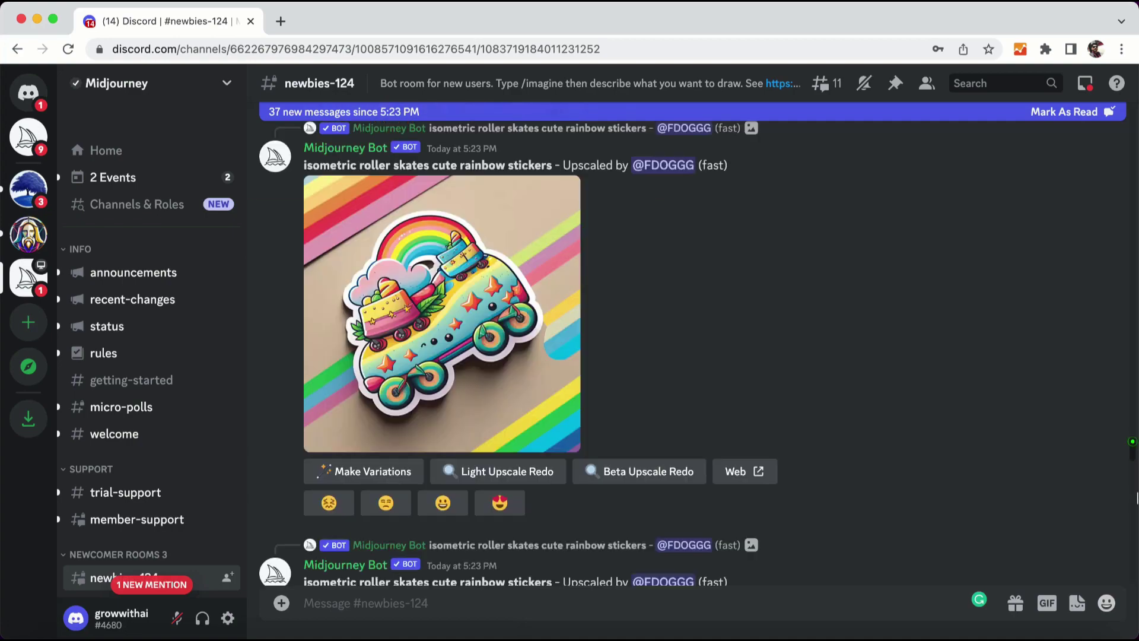
# Draft '/imagine kindergarten website ui, stylish, clean Ui, --ar 16:9' in the message box
pyautogui.scroll(-15, 565, 574)
pyautogui.scroll(-10, 565, 575)
pyautogui.click(430, 602)
pyautogui.write('/imagine')
pyautogui.press('Return')
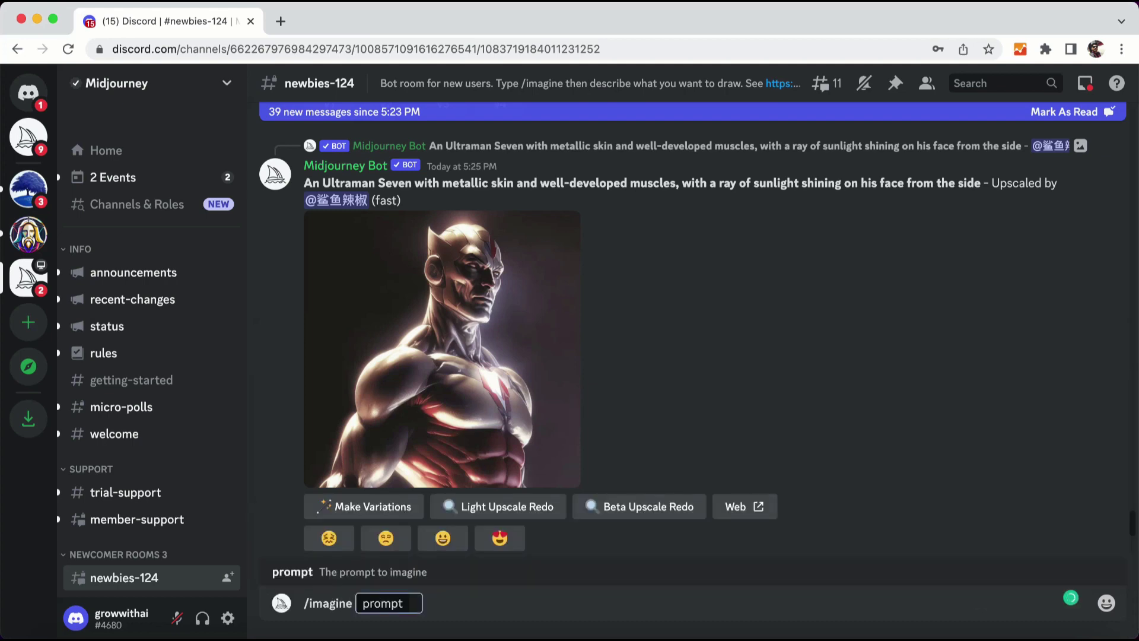
pyautogui.write('kindergarten website ui, stylish, clean Ui')
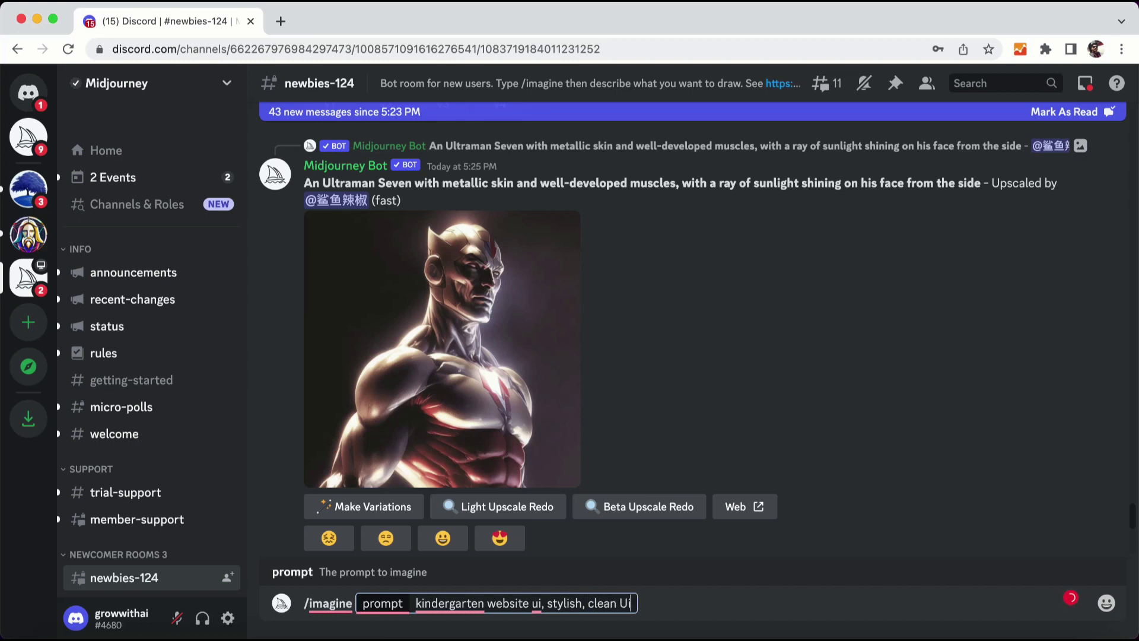
pyautogui.write(', --ar')
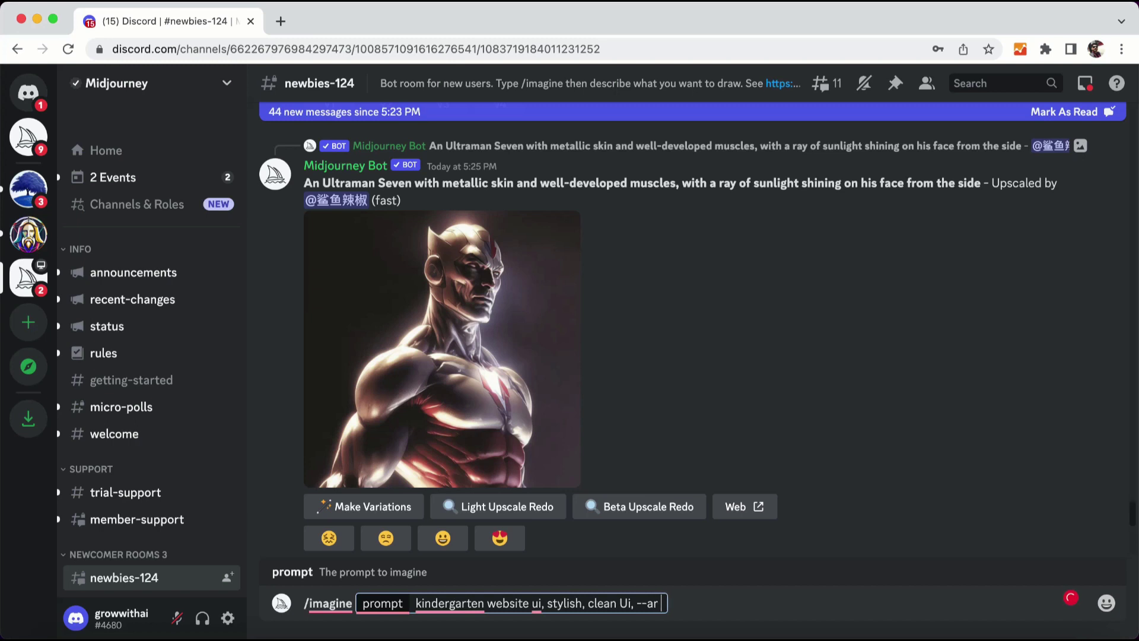
pyautogui.write(' 16:9')
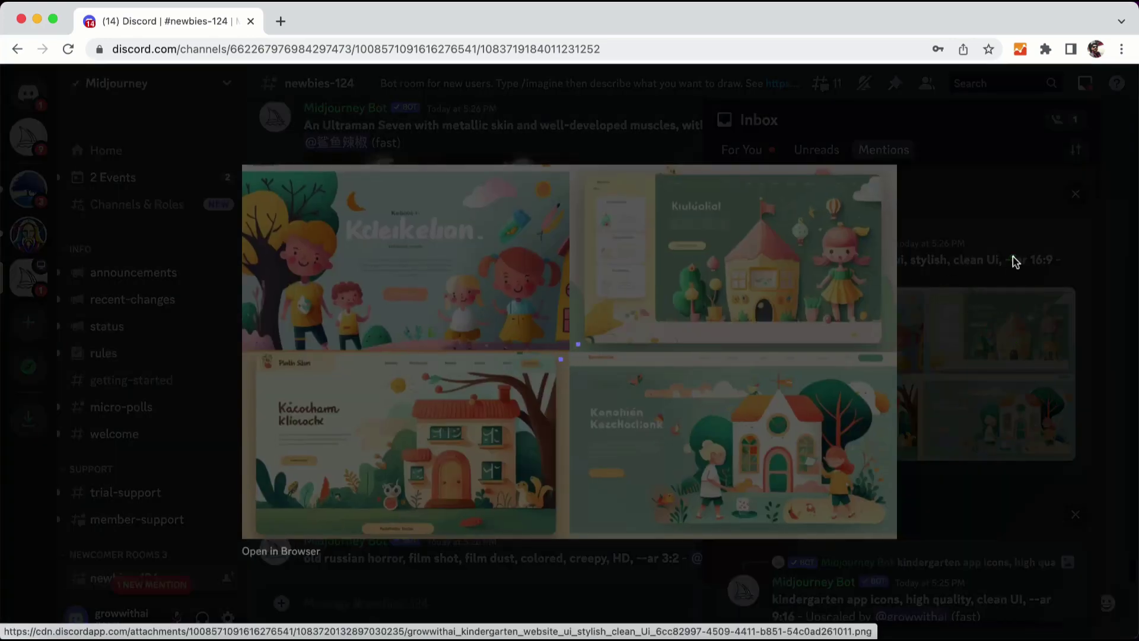
# Review the four website mockups enlarged, then upscale the top-right design with U2
pyautogui.click(1012, 257)
pyautogui.click(1061, 244)
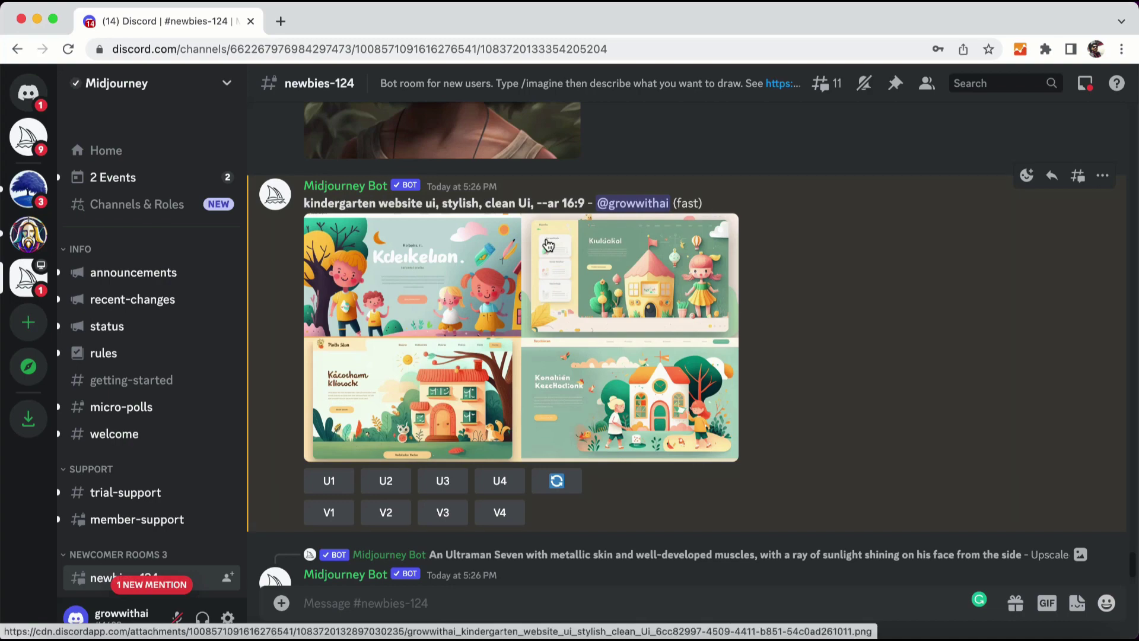
pyautogui.click(603, 299)
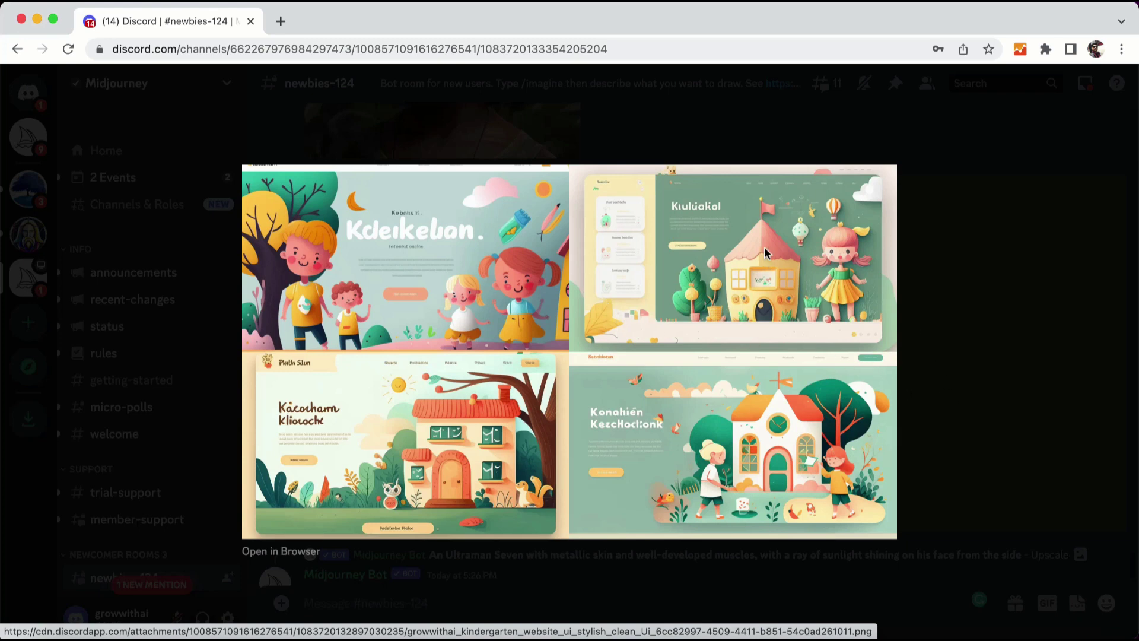
pyautogui.click(1001, 336)
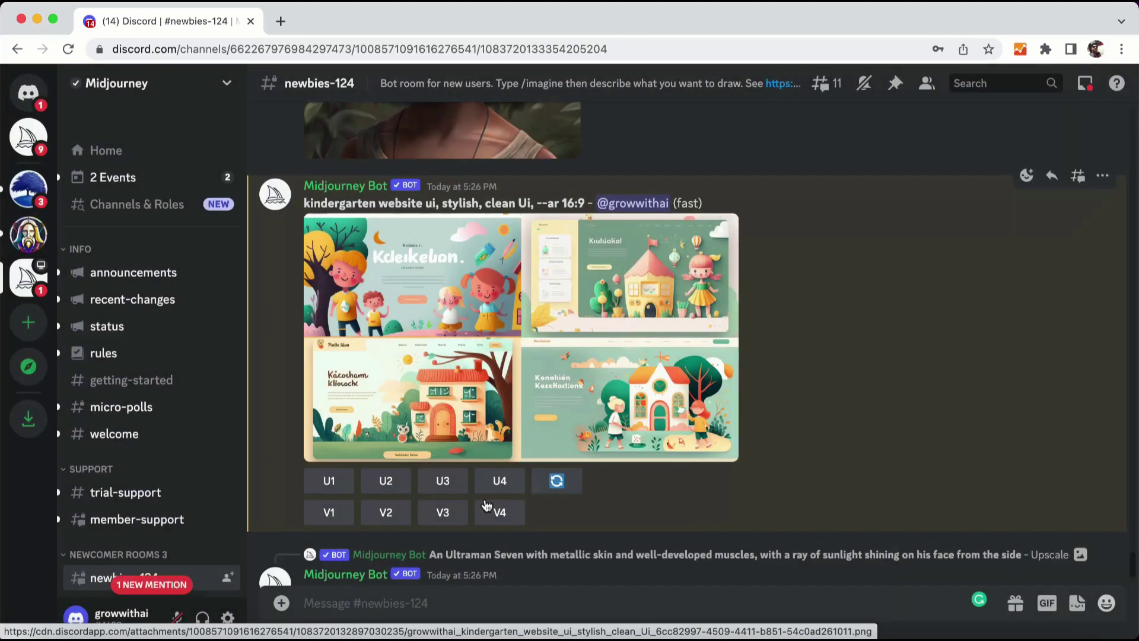
pyautogui.click(389, 493)
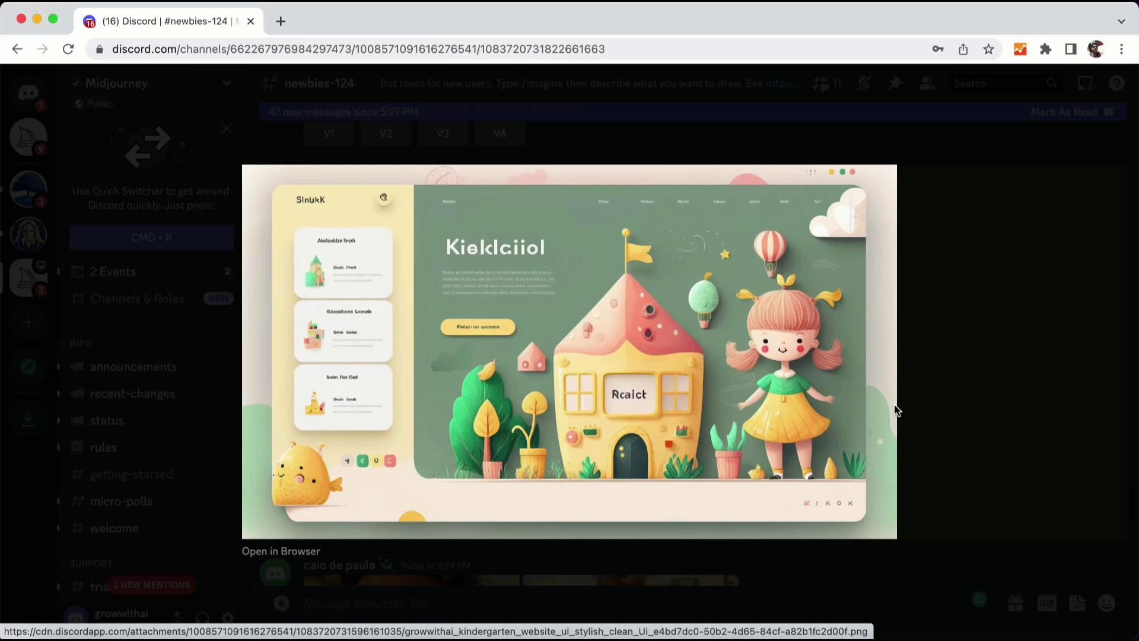
# Write the /imagine prompt 'logo design for kindergarten website, clean logo, 2d, --ar 16:9'
pyautogui.click(956, 395)
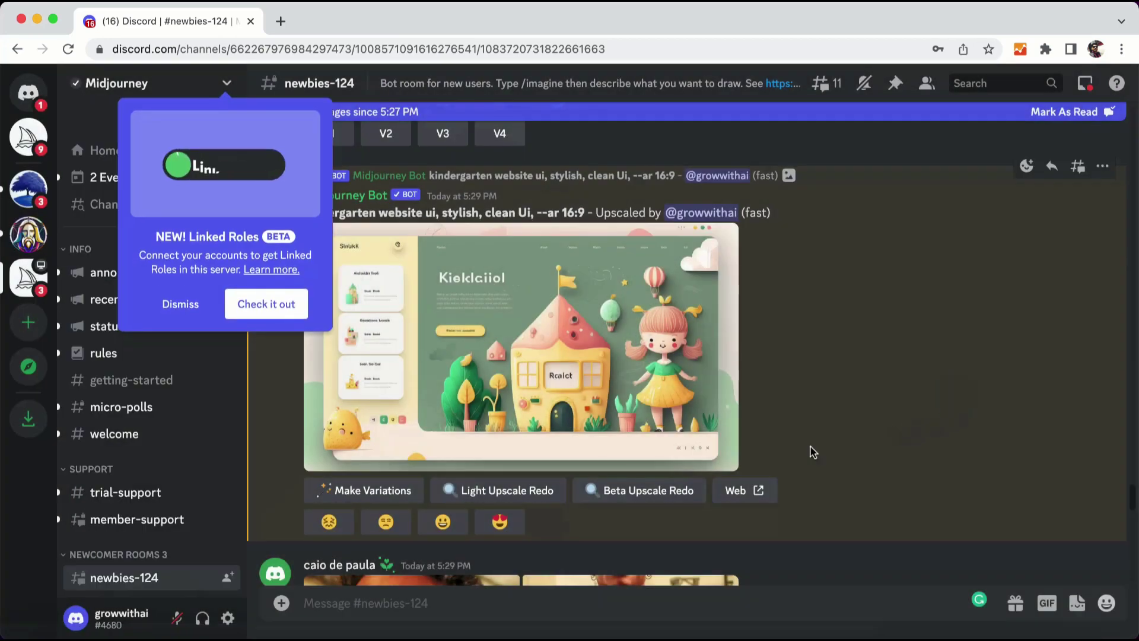
pyautogui.click(182, 303)
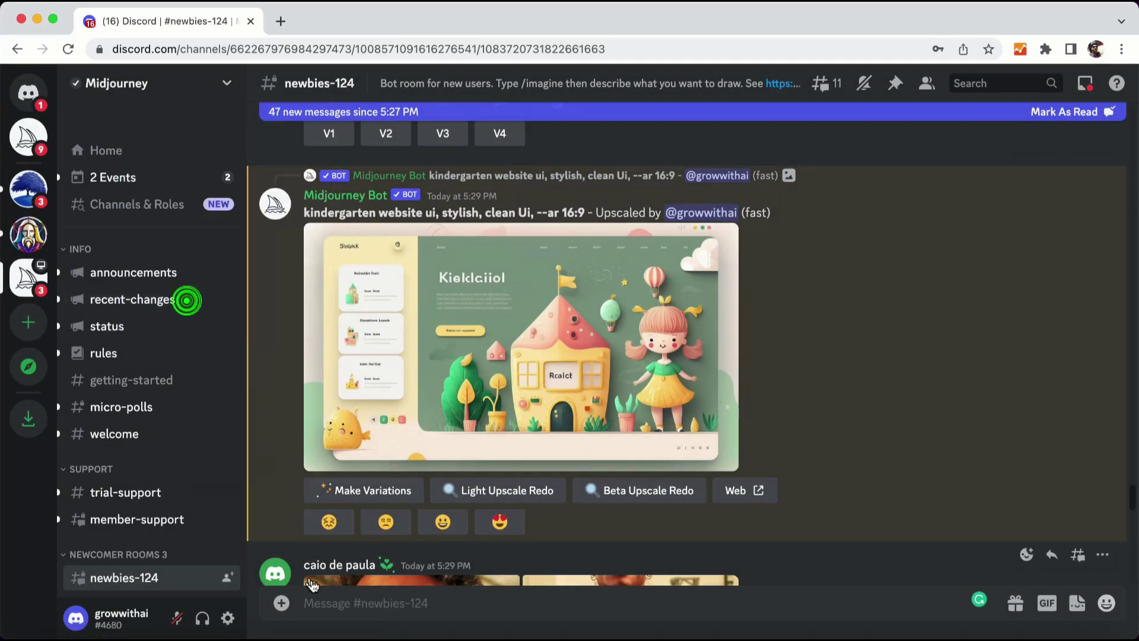
pyautogui.click(318, 605)
pyautogui.write('/')
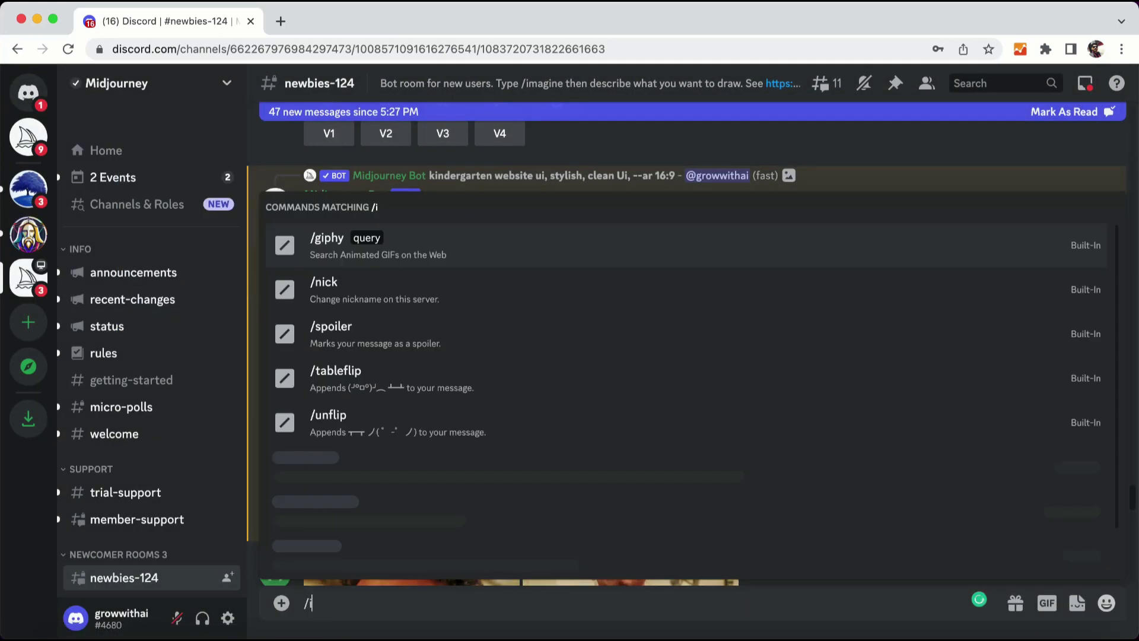
pyautogui.write('imagine')
pyautogui.press('Tab')
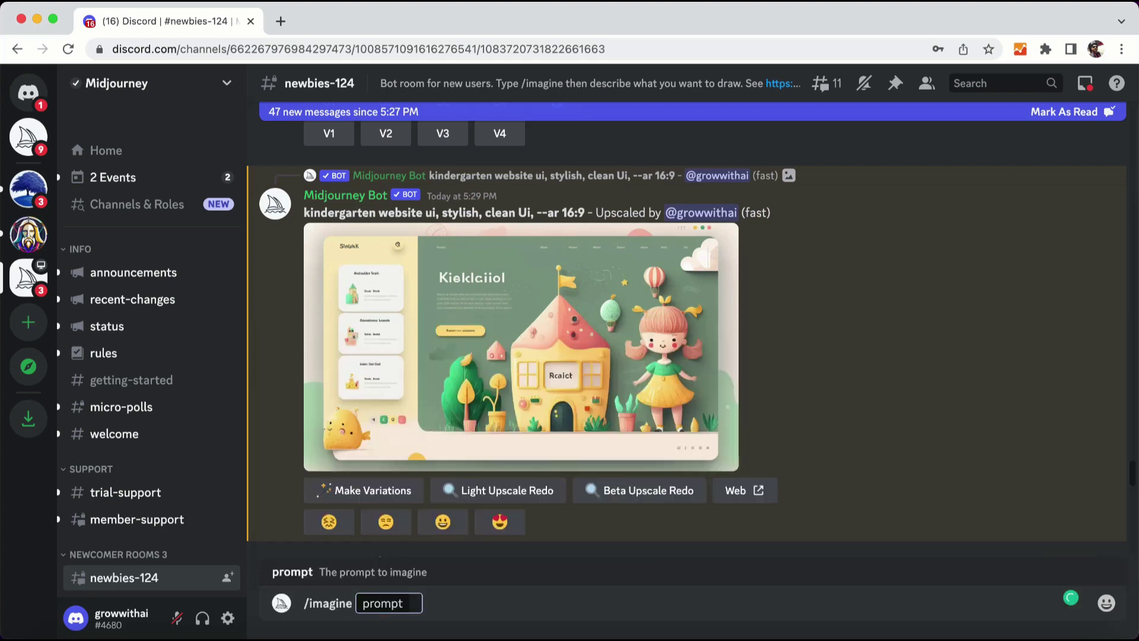
pyautogui.write('logo design for kindergarten')
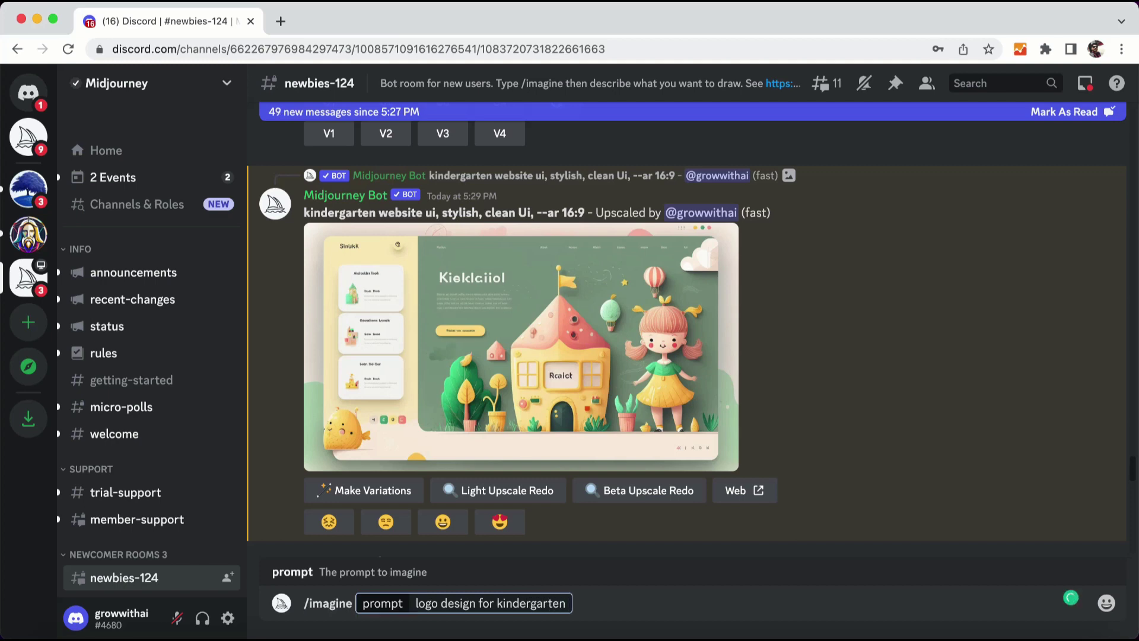
pyautogui.write(' website, clean logo, 2d')
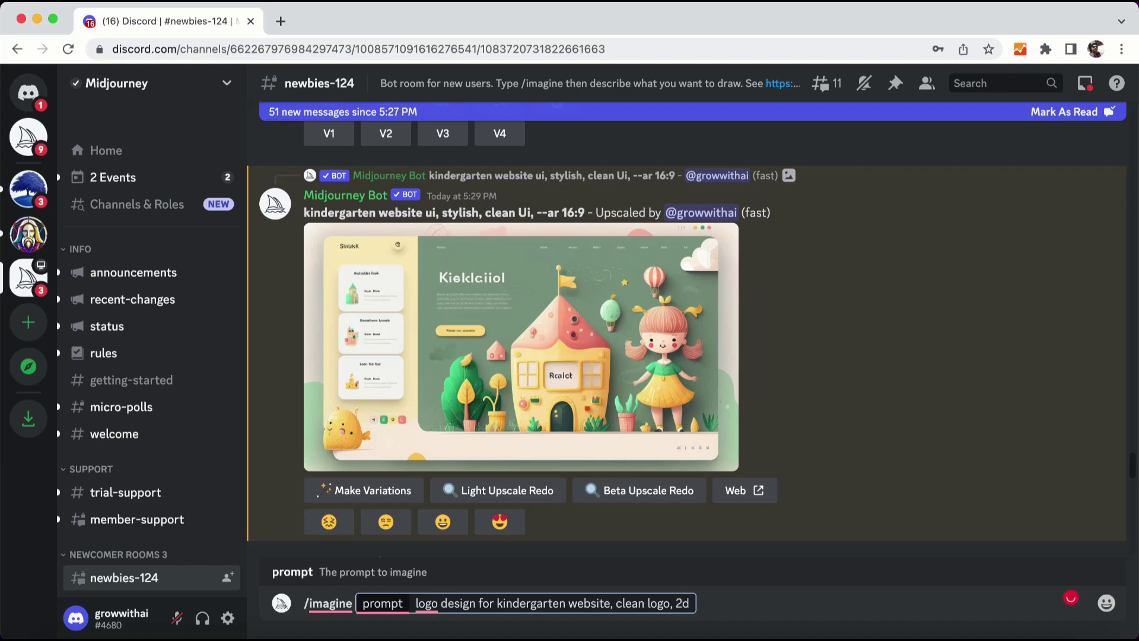
pyautogui.write(', ')
pyautogui.write('--ar 16:')
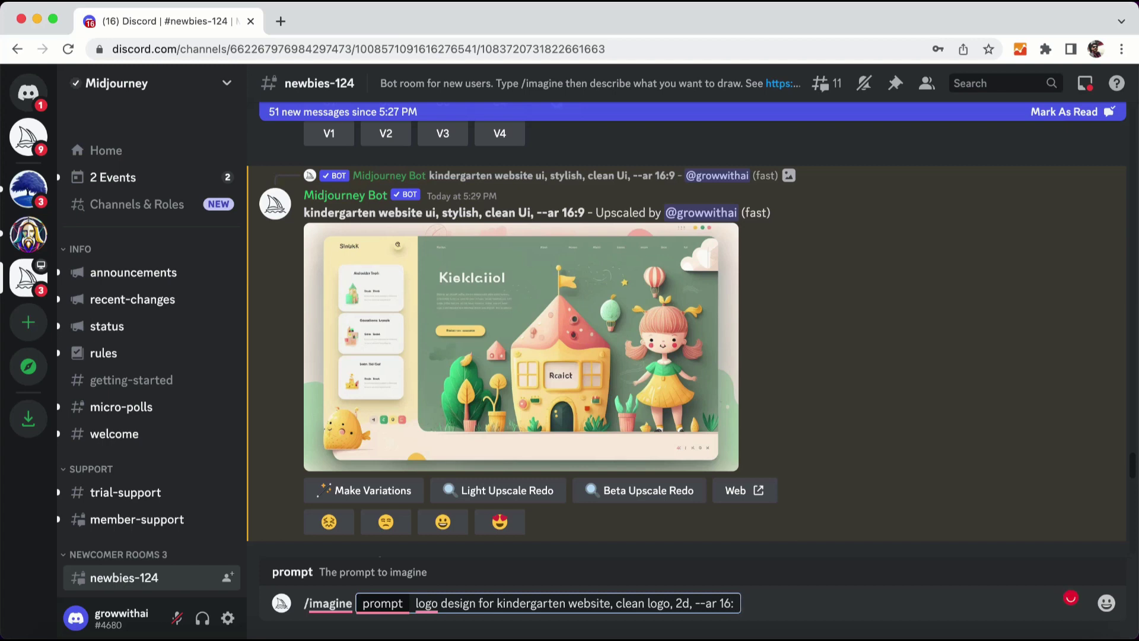
pyautogui.write('9')
# Submit the kindergarten logo prompt and enlarge the returned four-logo grid
pyautogui.press('Return')
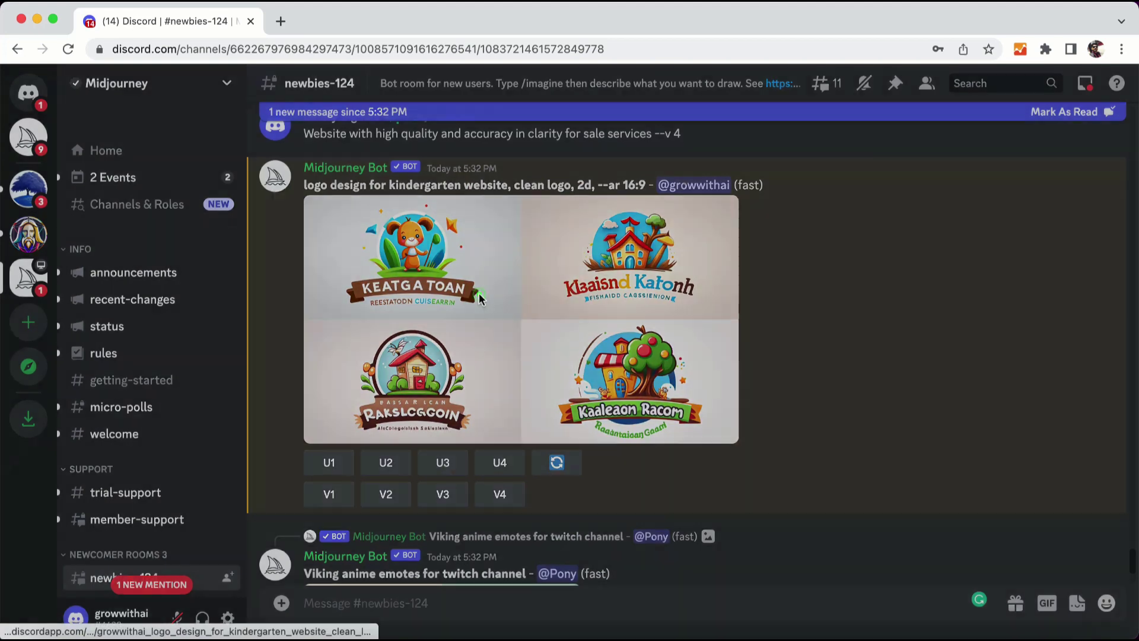
pyautogui.click(478, 293)
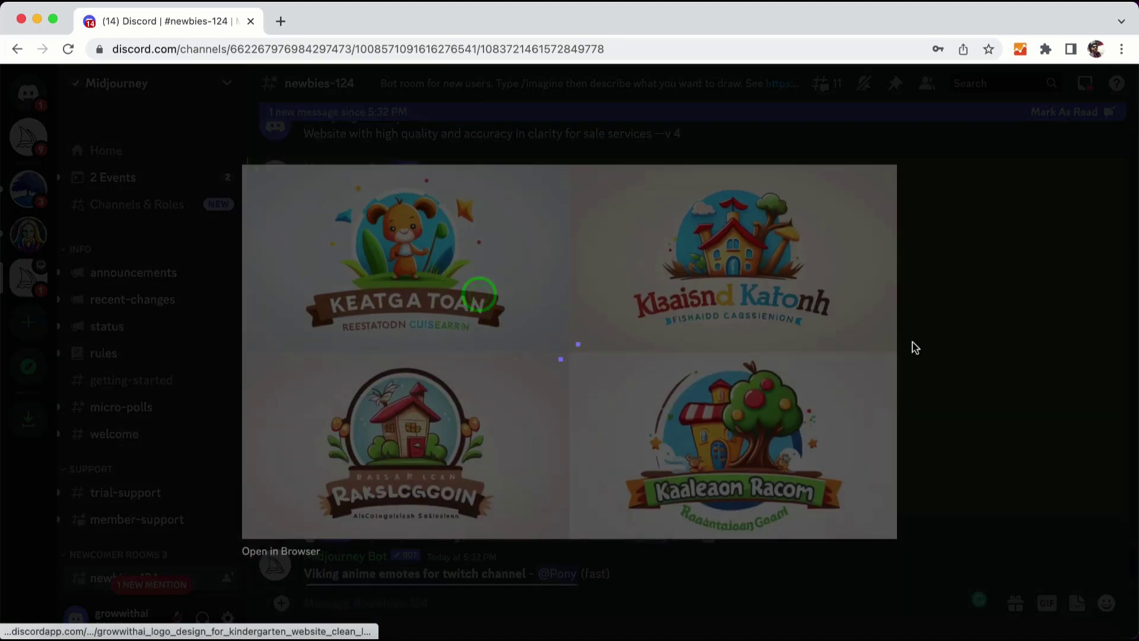